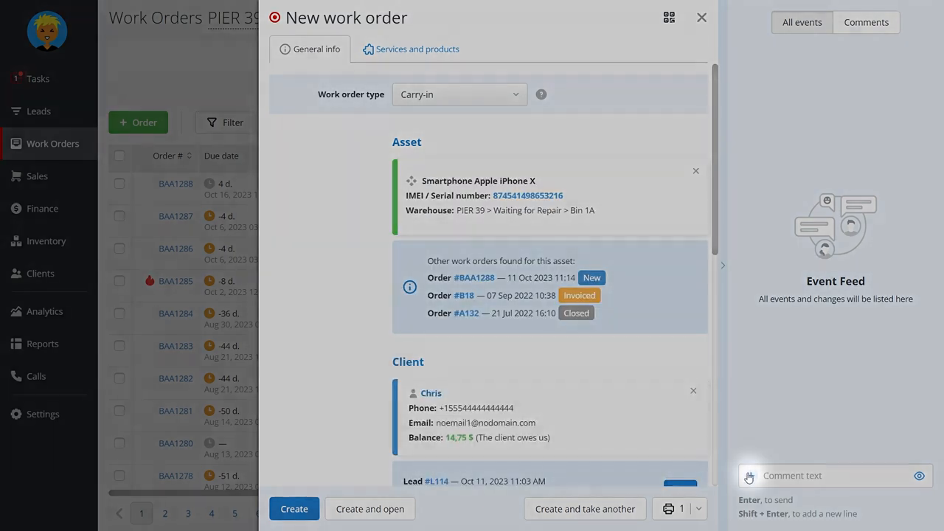
Attach the Contract file and the "iph 15 case midnight green" image to the new work order's event feed
click(751, 475)
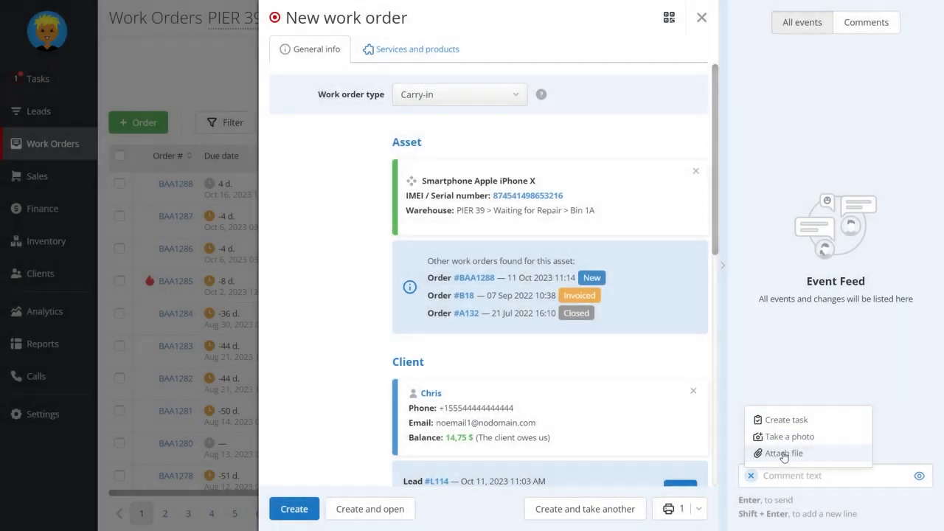
click(784, 454)
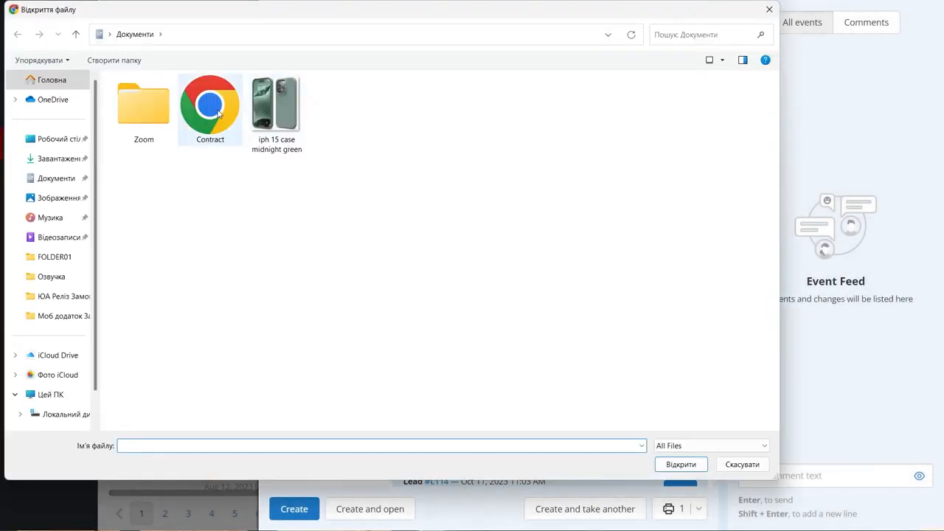
double_click(214, 110)
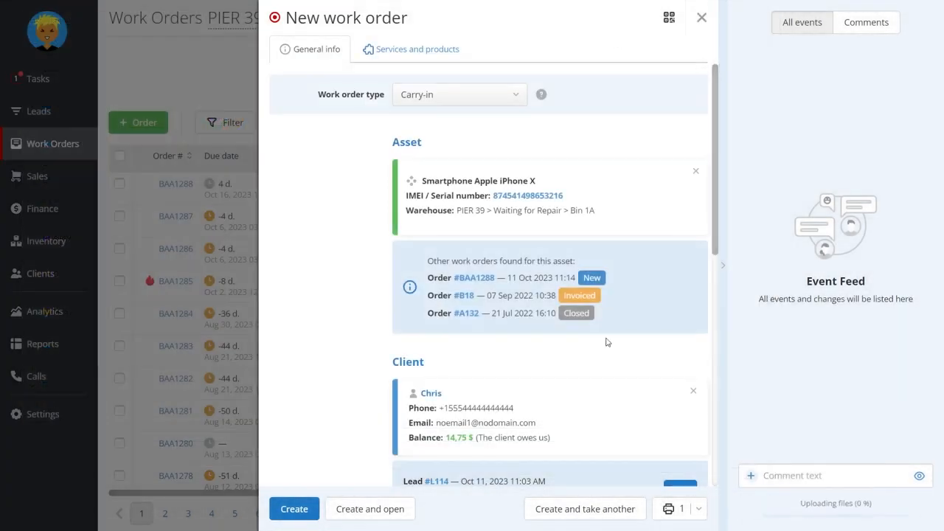
click(751, 476)
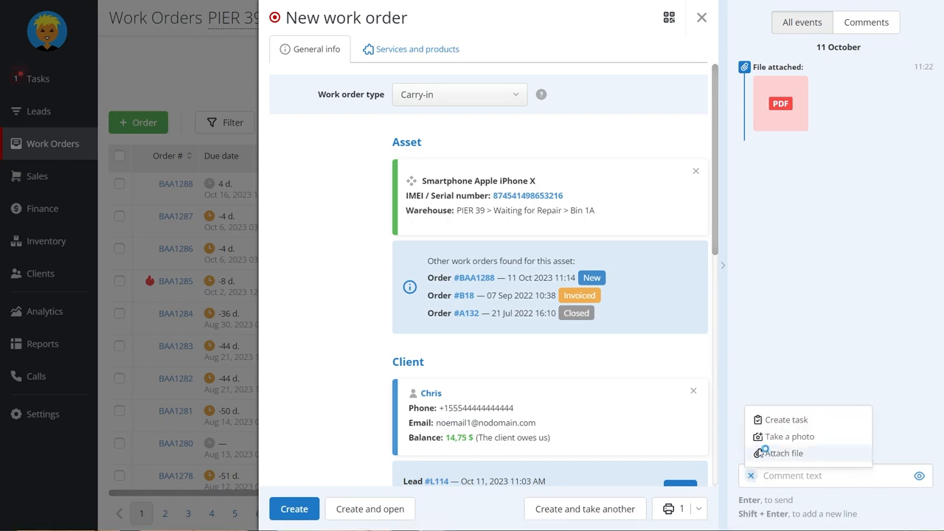
click(758, 456)
double_click(278, 111)
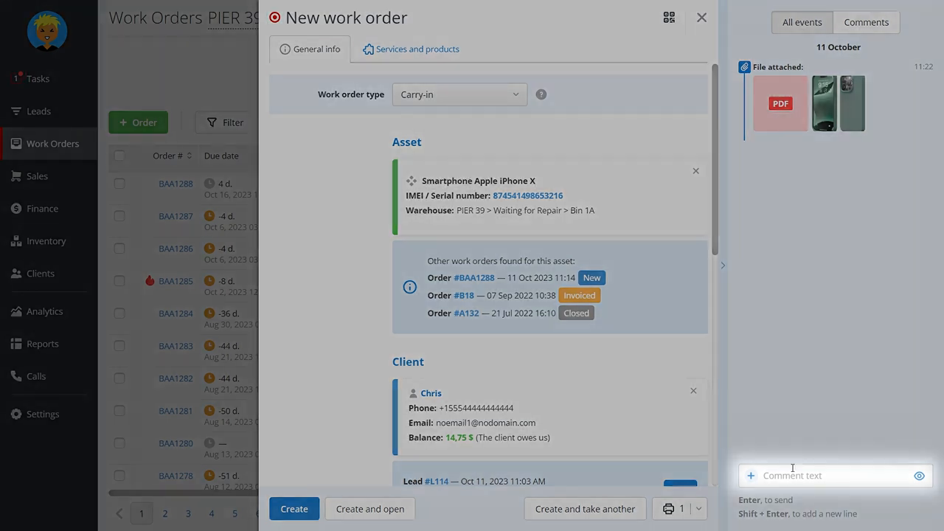
Post "Comment" in the event feed with the comment's visibility switched to hidden
click(792, 472)
text(Comment)
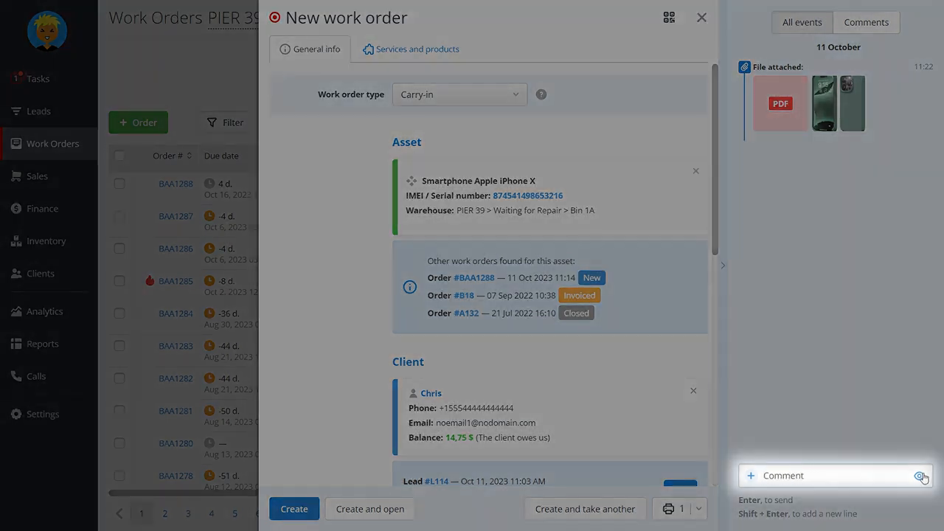
click(920, 476)
key(Return)
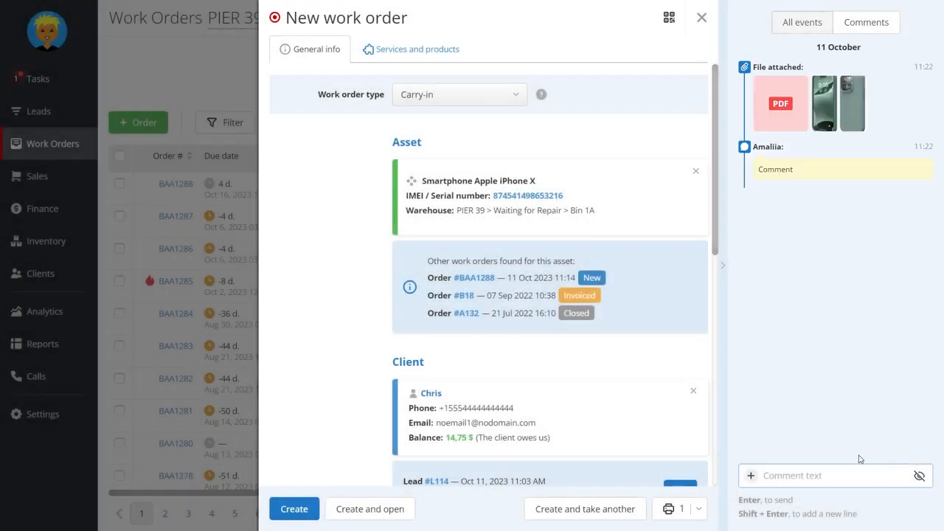
Compare the comments-only view of the event feed with the view of all events
click(849, 30)
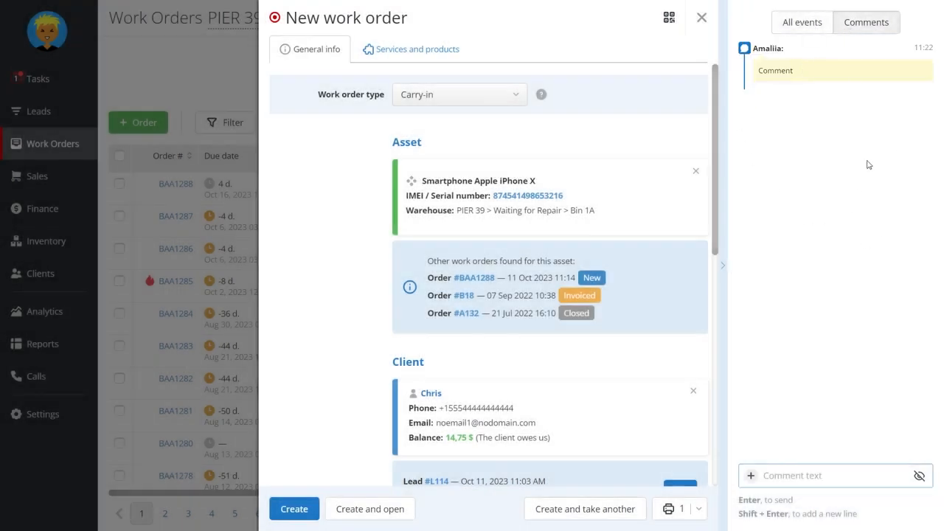
click(819, 23)
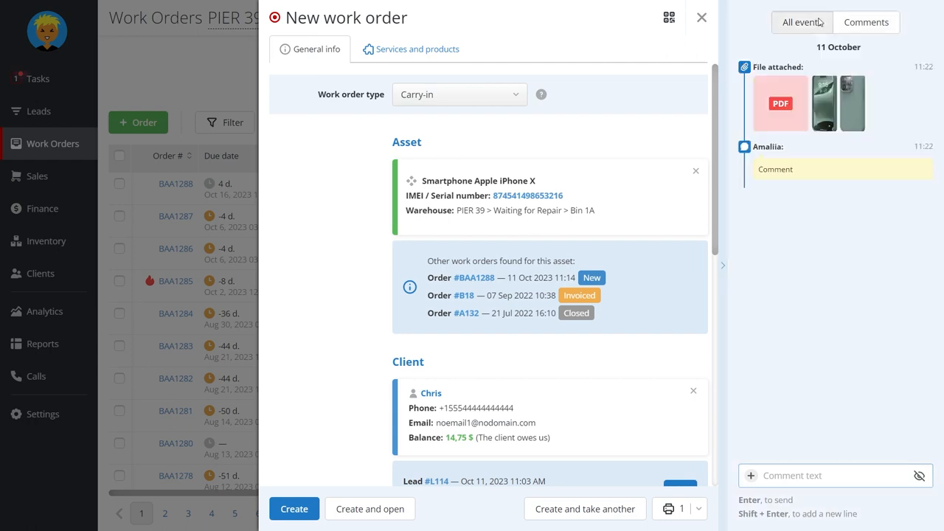
click(862, 28)
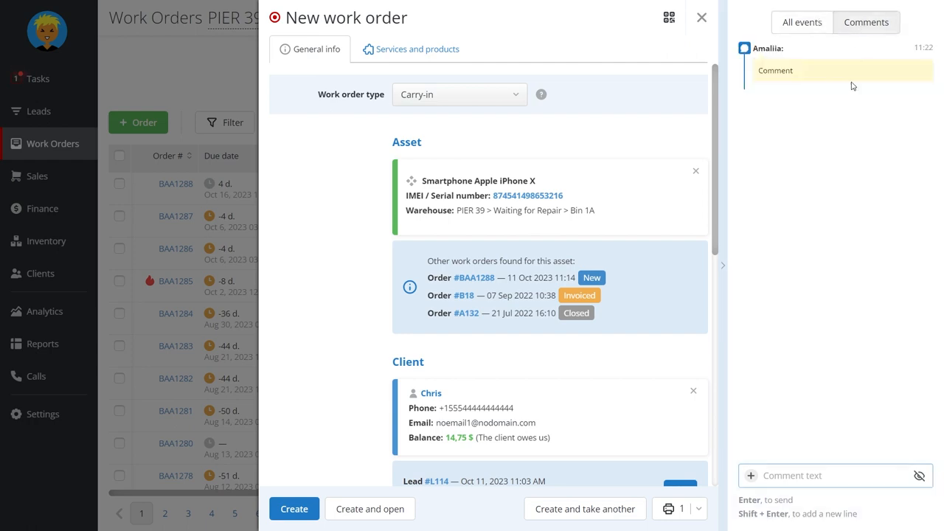
click(804, 27)
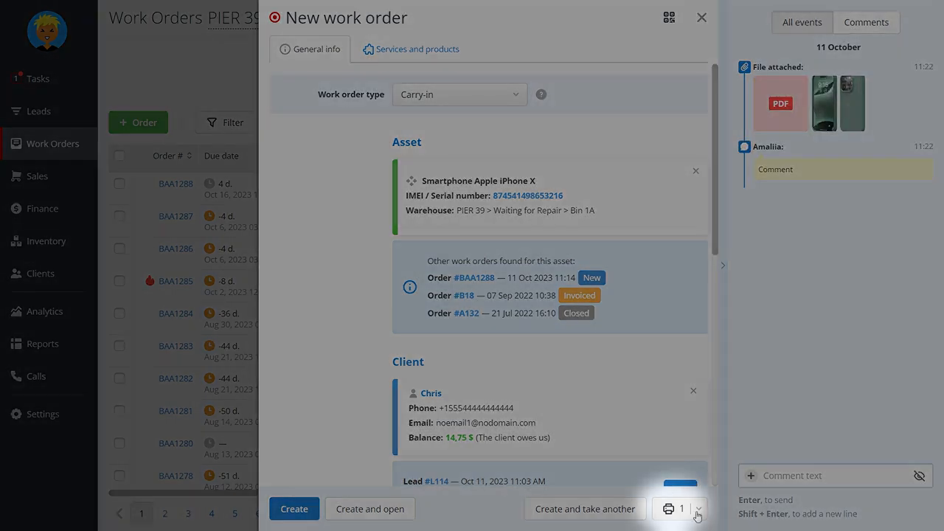
Choose Ticket and Work order as the documents to print for the new work order
click(699, 513)
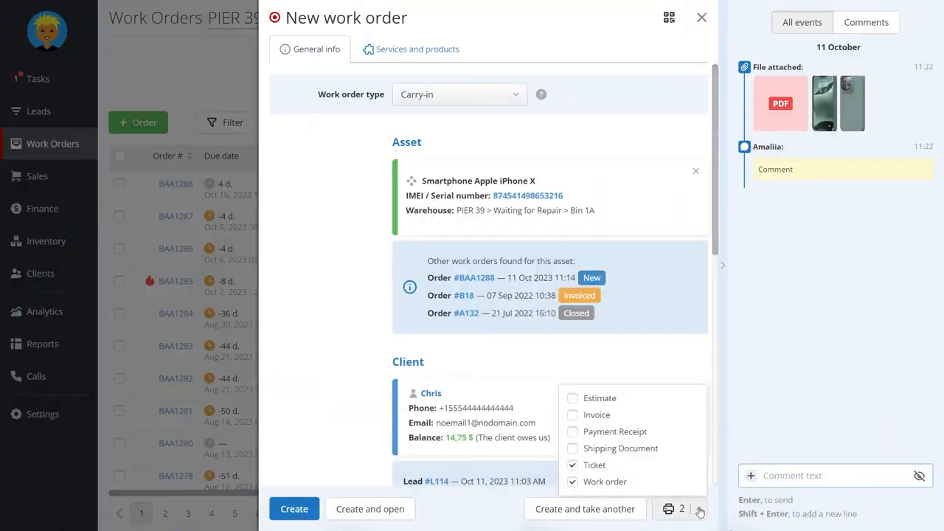
scroll(458, 231, down, 5)
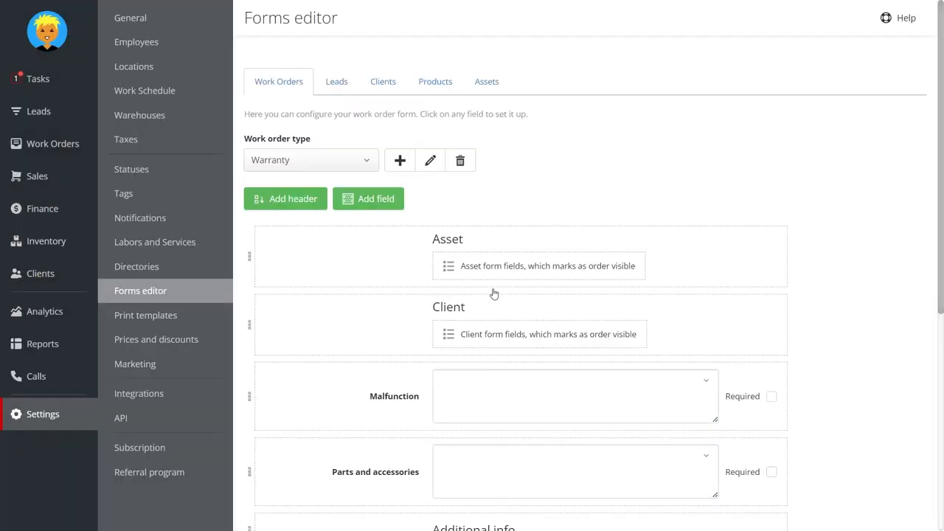
Add the Payer system field to the Warranty work order form in the Forms editor
click(378, 204)
click(389, 225)
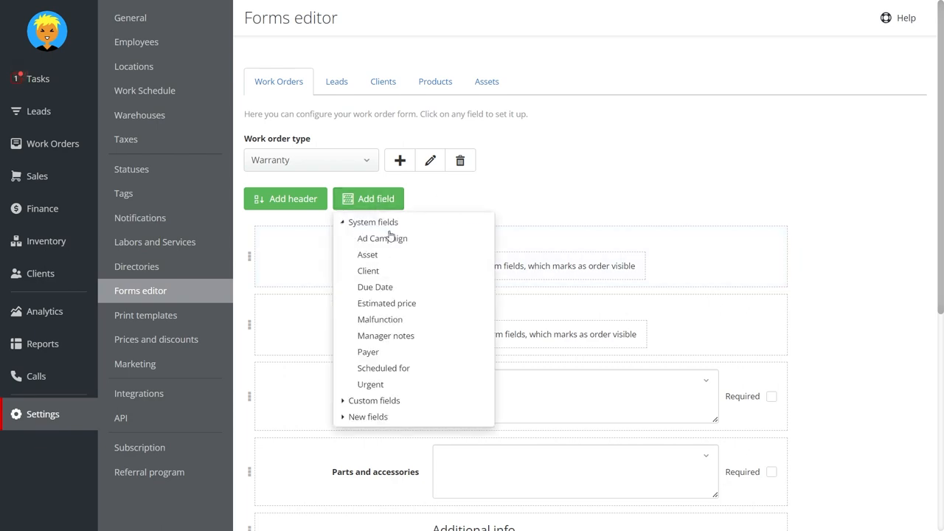
click(369, 352)
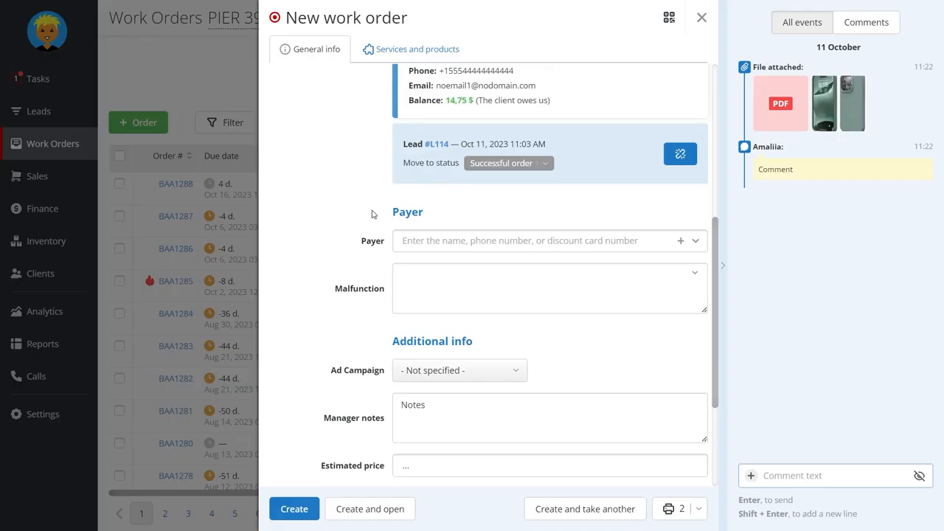
Search the Payer field for "Compa" and set Company Inc. as the new work order's payer
scroll(430, 234, up, 2)
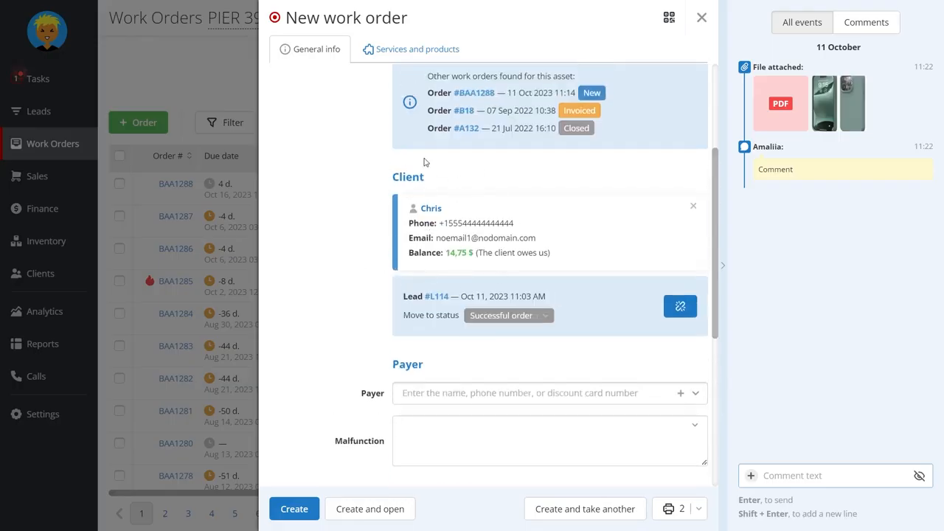
scroll(389, 298, down, 1)
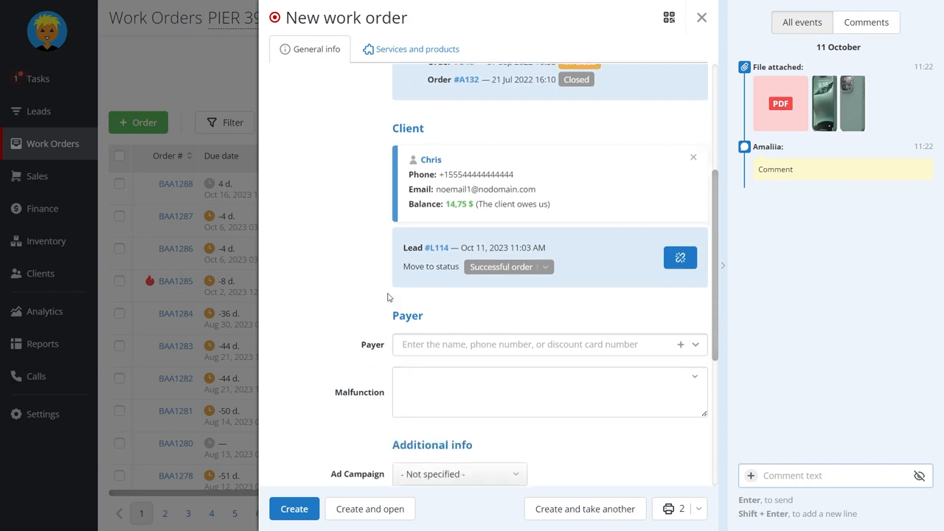
click(578, 344)
text(Compa)
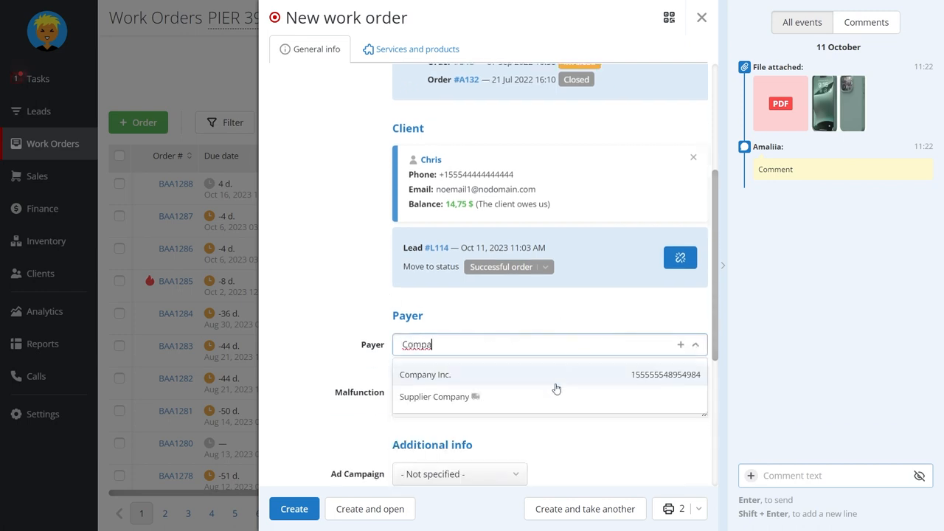
click(557, 383)
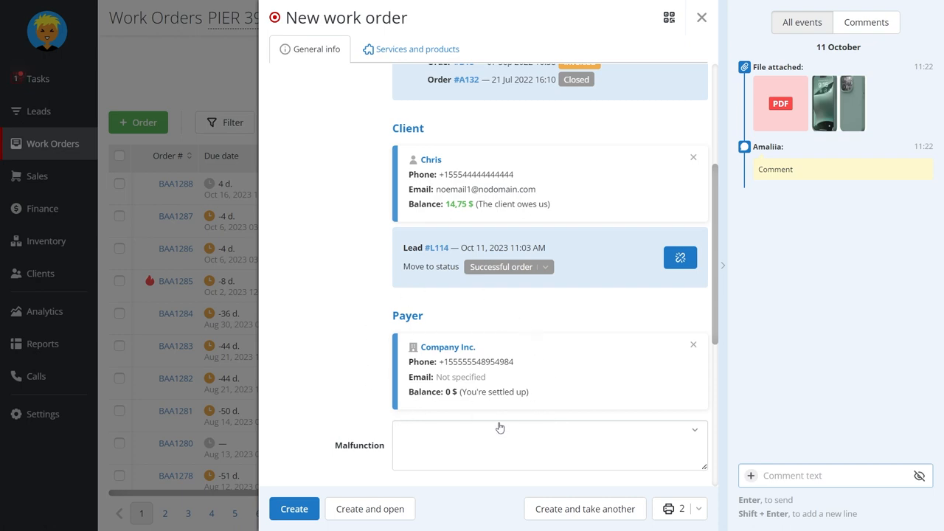
click(691, 346)
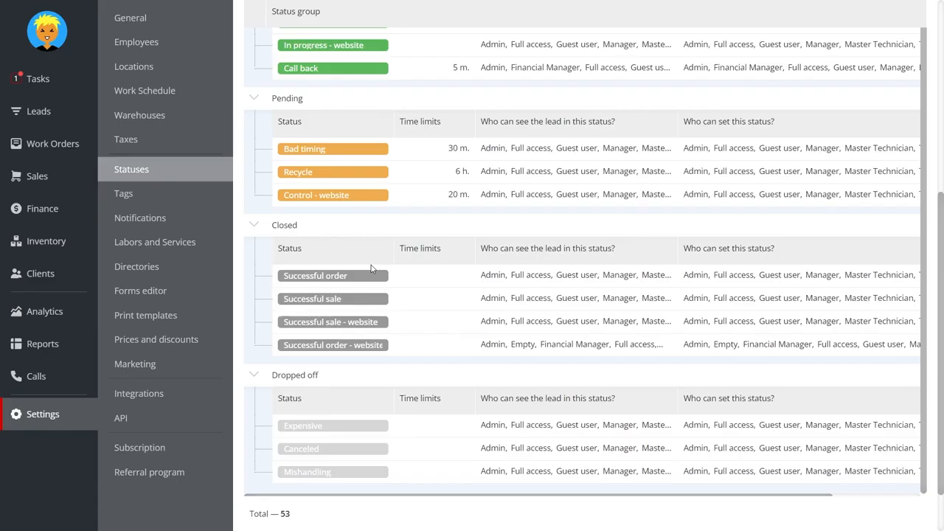
Examine the settings of the closed lead statuses Successful order and Successful order - website
click(406, 278)
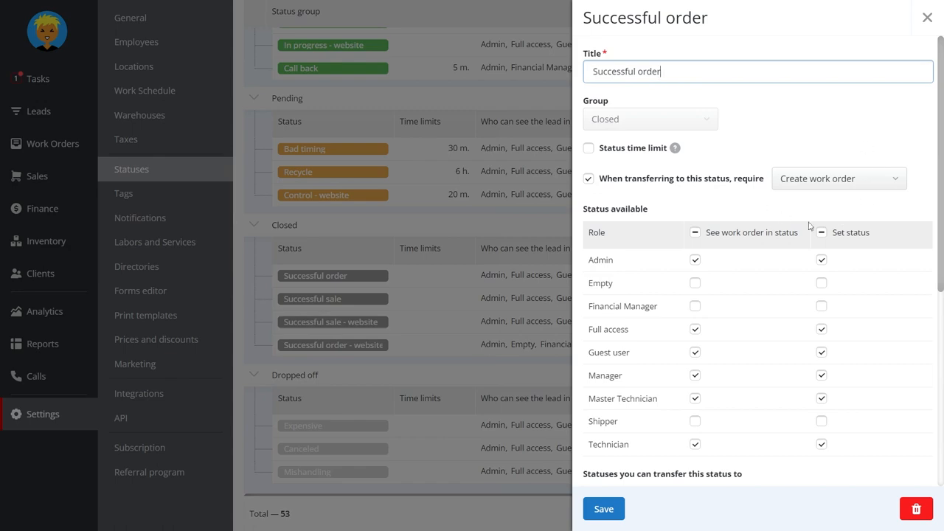
click(468, 388)
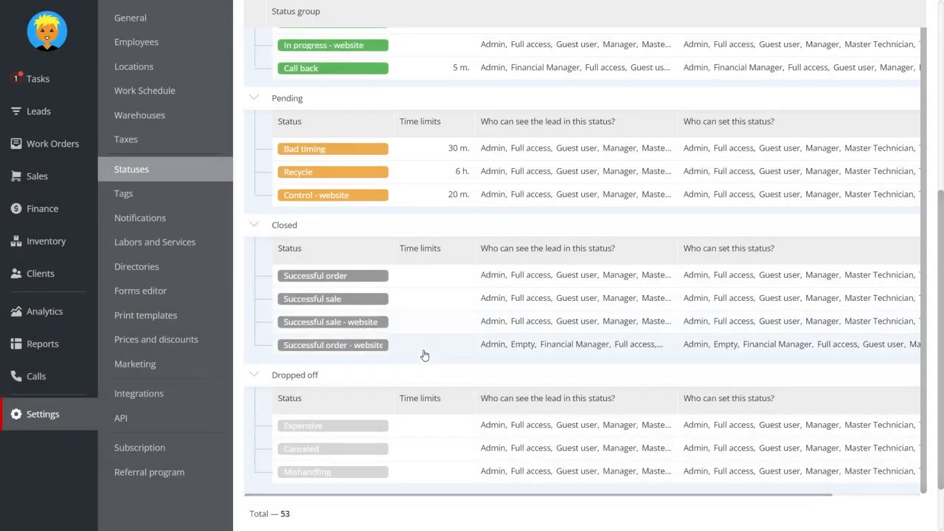
click(424, 351)
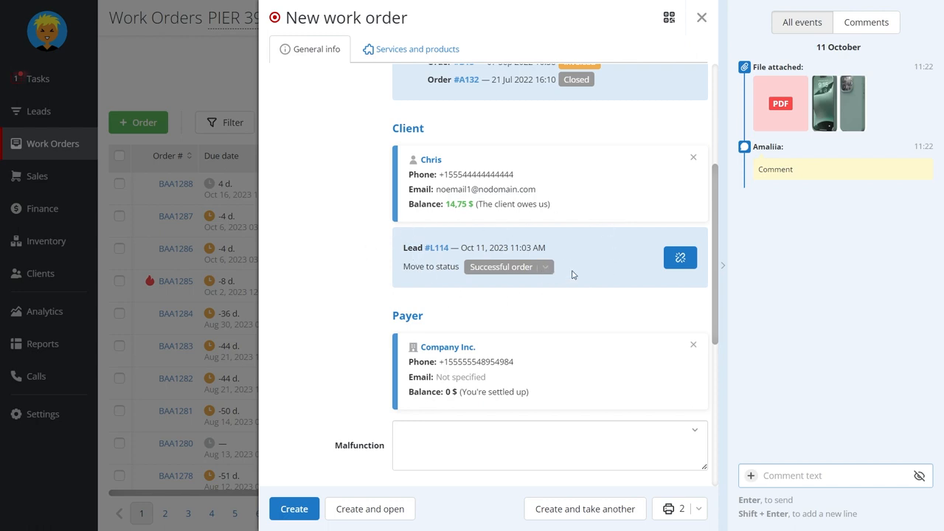
Switch the linked lead's target status to Successful order - website and back to Successful order
click(544, 267)
click(544, 307)
click(549, 274)
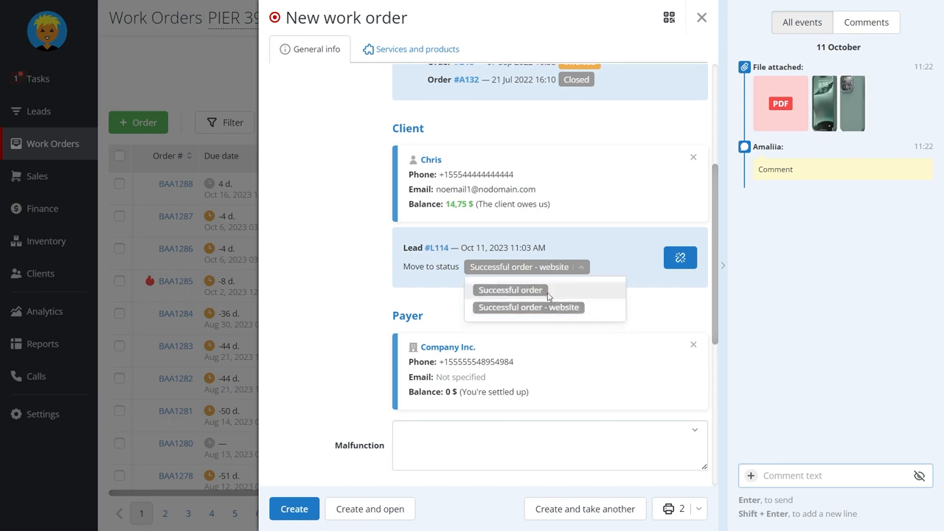
click(548, 296)
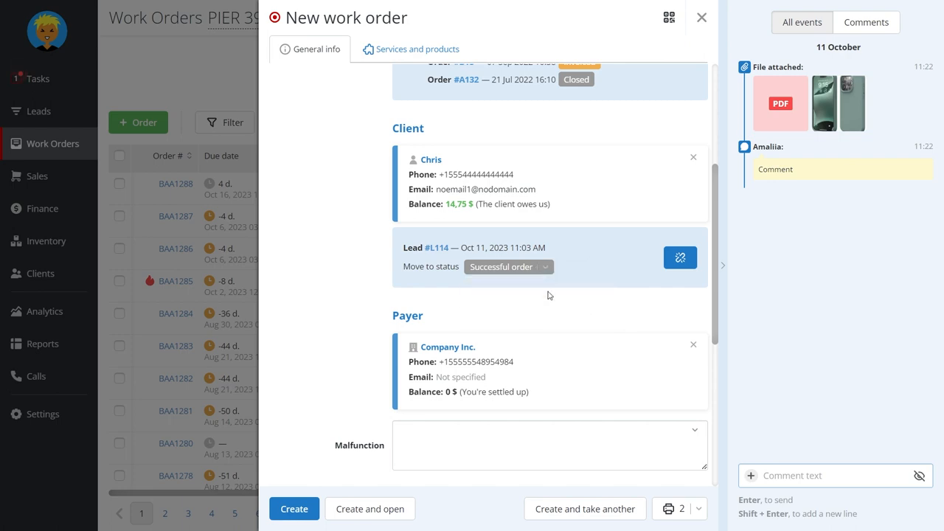
Browse the labors, services and products for the new work order, filtering by Products and by all items
click(386, 50)
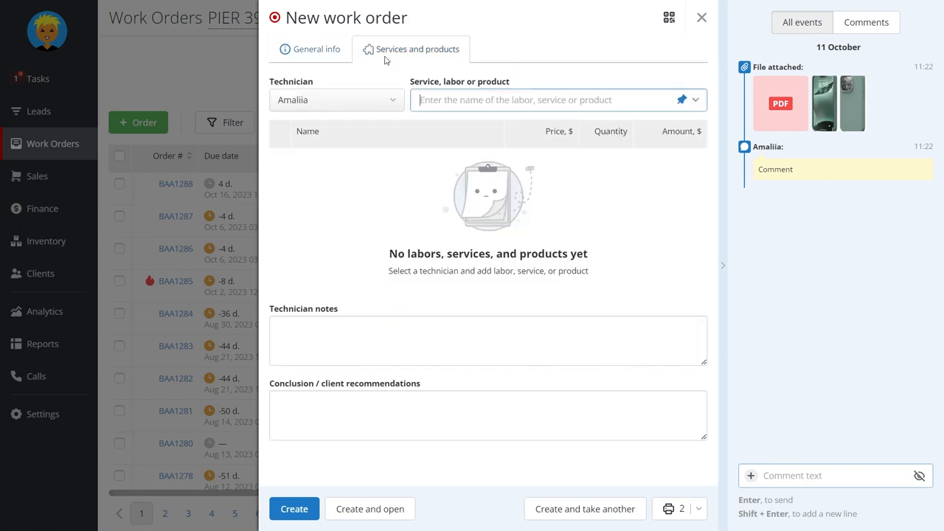
click(566, 101)
scroll(384, 299, down, 2)
scroll(384, 299, up, 2)
click(555, 130)
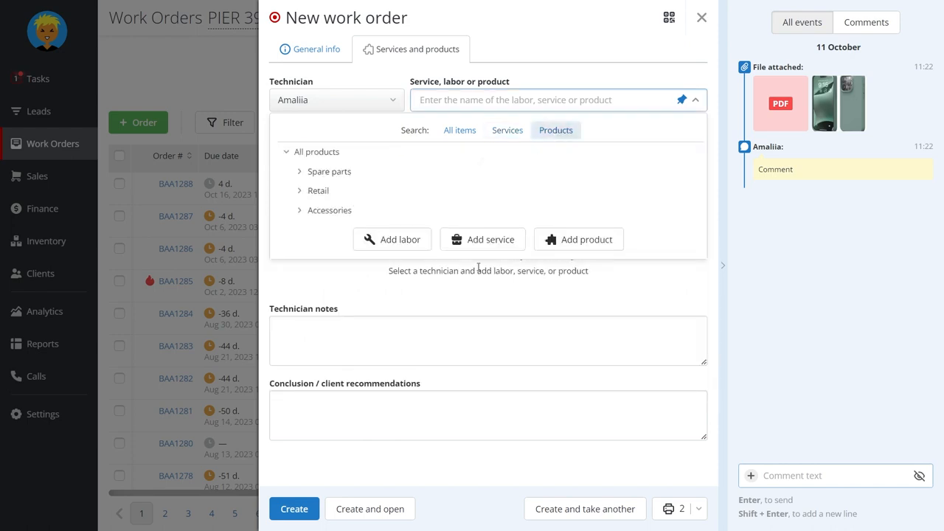
click(460, 130)
scroll(464, 220, down, 2)
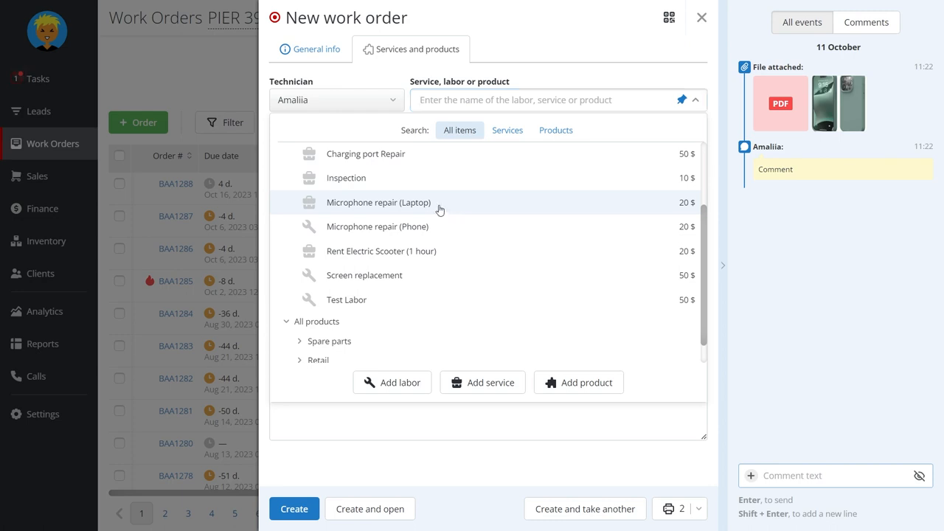
click(438, 206)
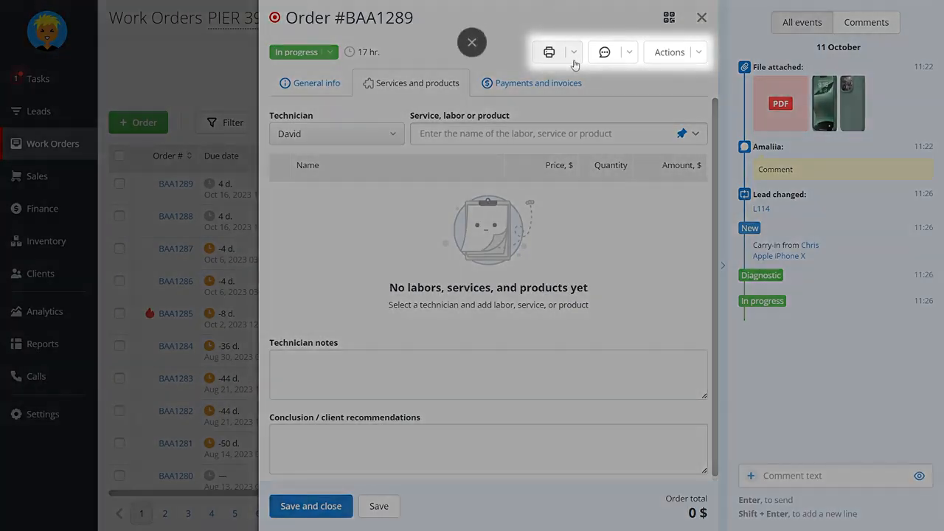
Review the printing, client contact and further action options of the created work order
click(575, 59)
click(629, 58)
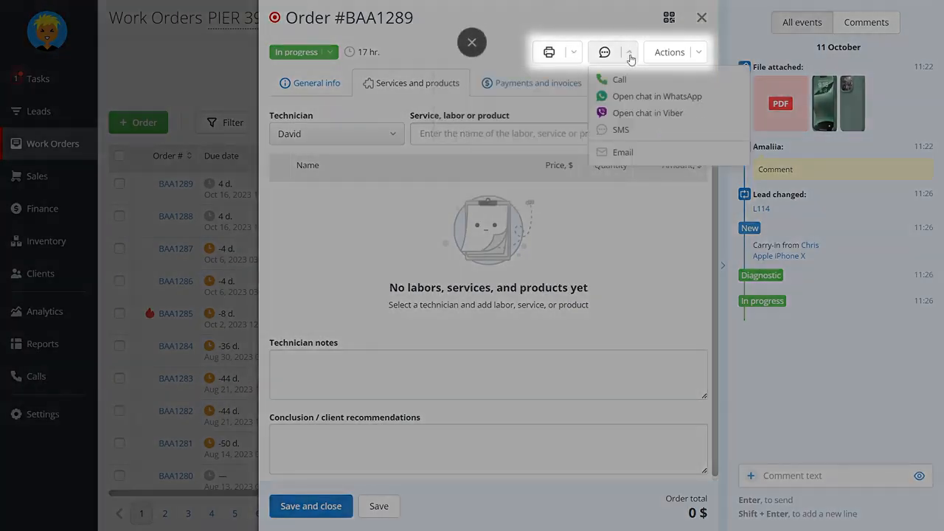
click(686, 59)
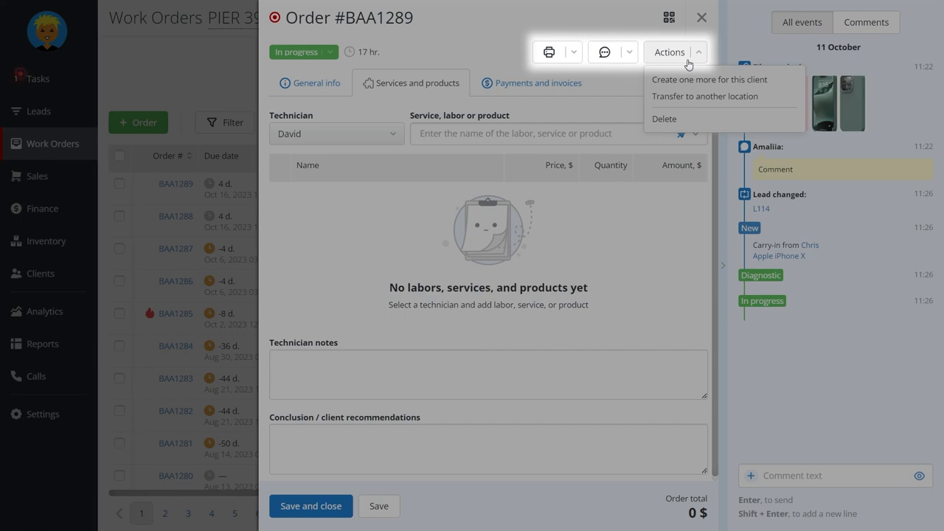
click(612, 89)
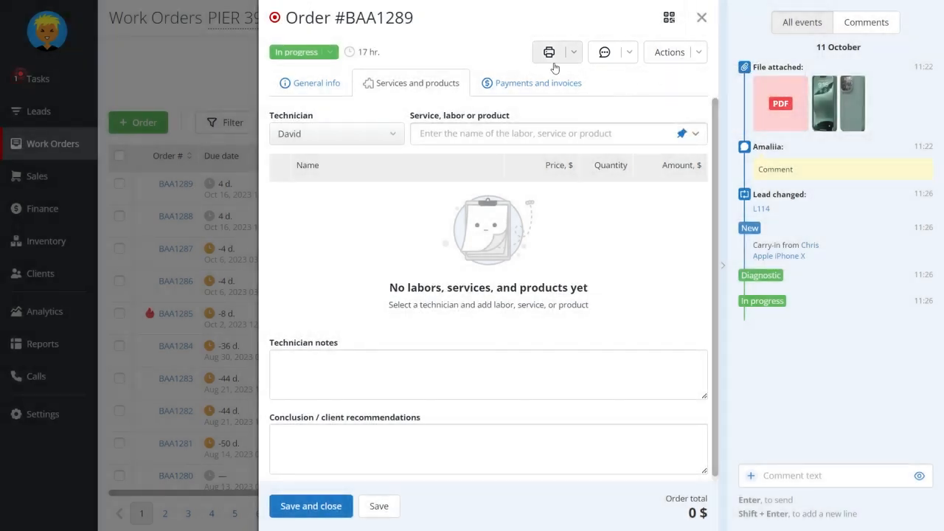
Browse the catalog of labors, services and products for the order, comparing the Services, Products and All items filters
click(540, 134)
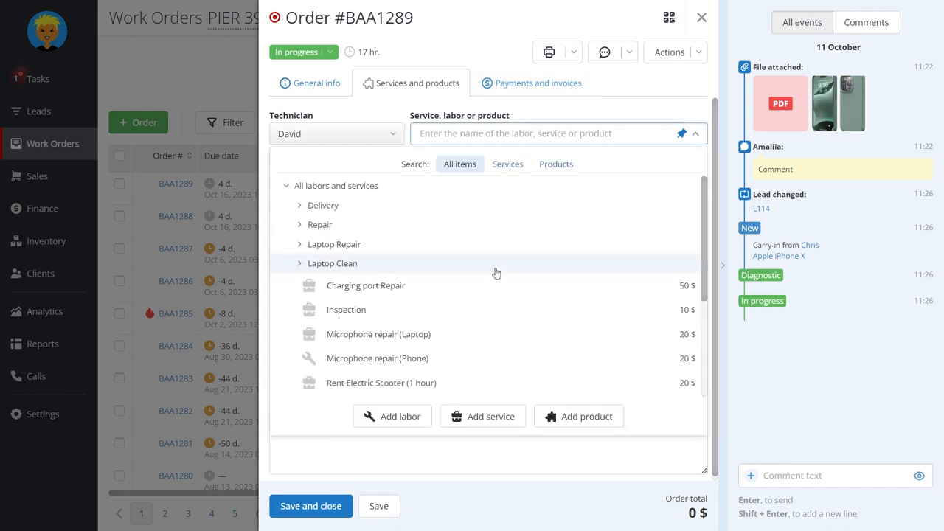
scroll(496, 272, down, 2)
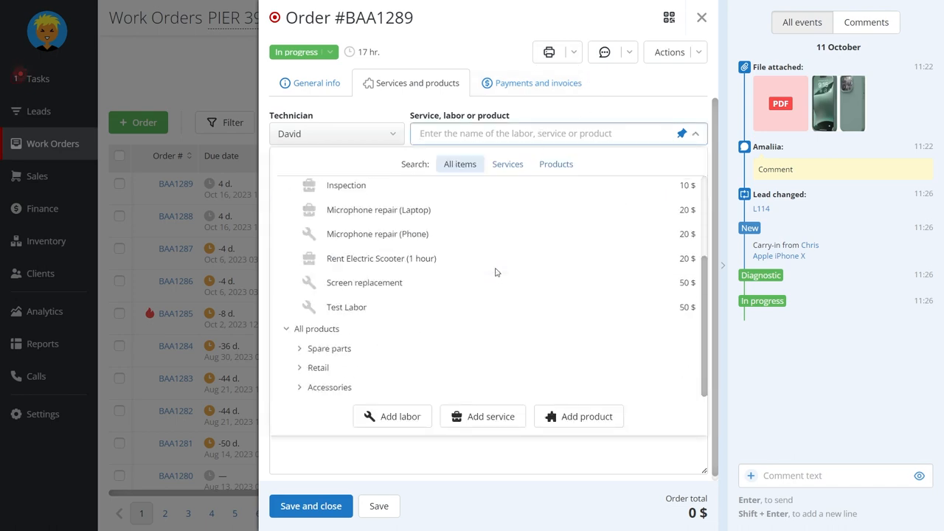
scroll(496, 273, up, 2)
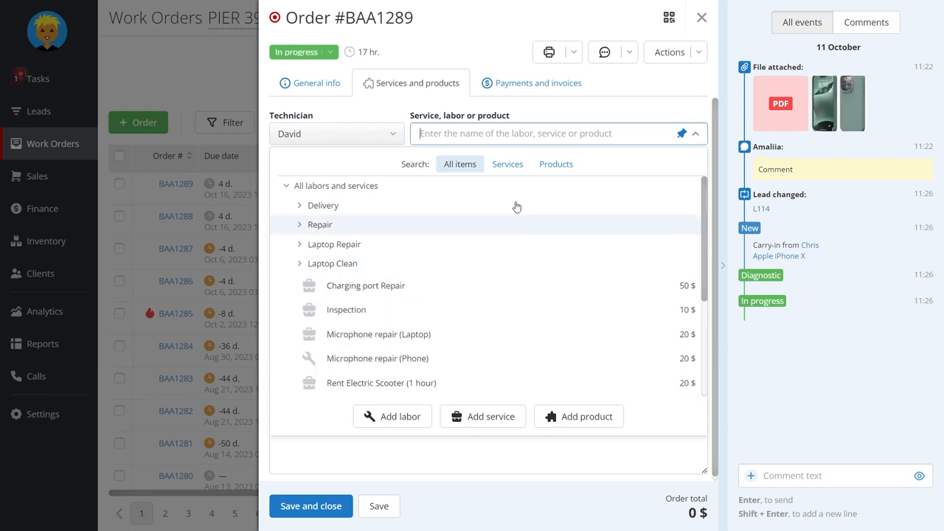
click(520, 164)
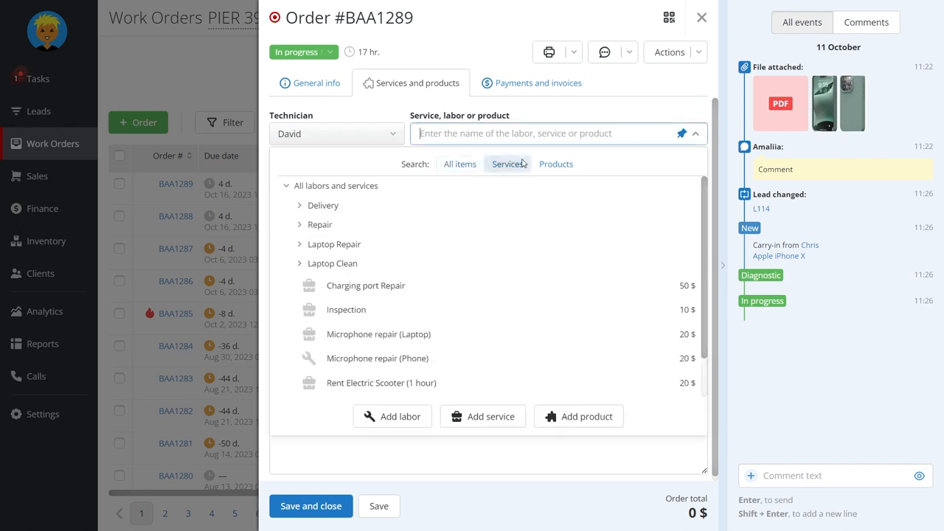
click(554, 164)
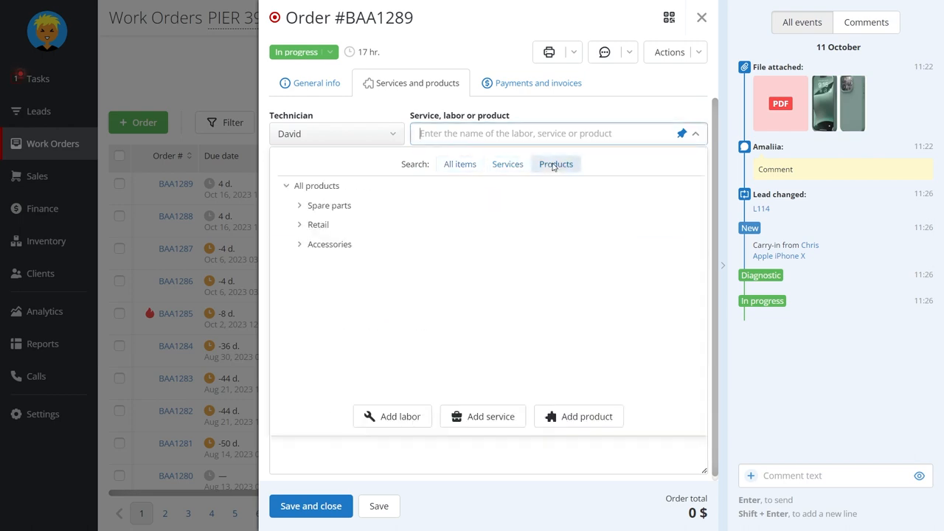
click(473, 165)
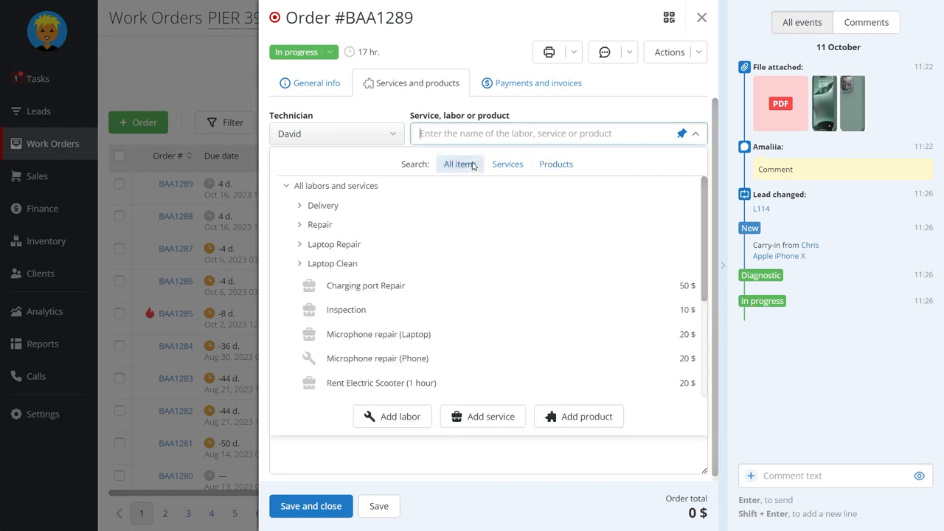
Examine the products listed in the Spare parts category
click(299, 267)
click(548, 164)
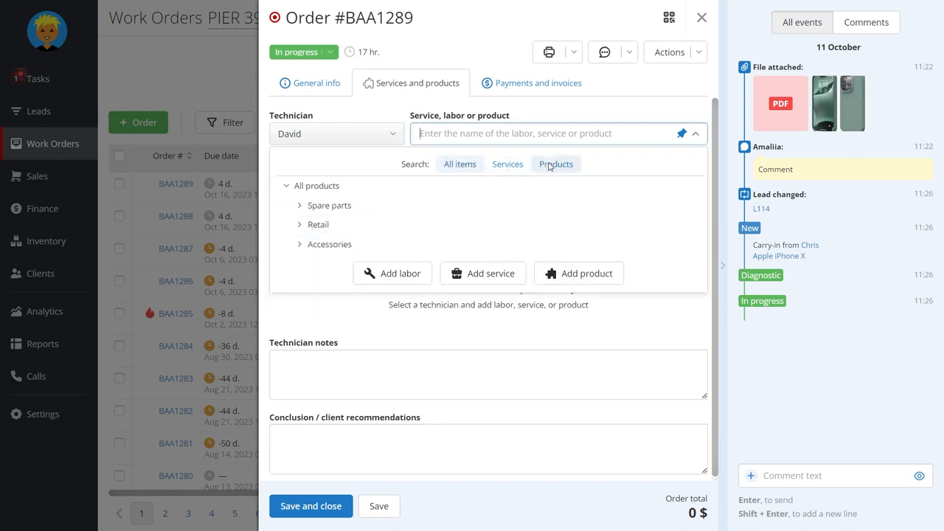
click(299, 205)
scroll(371, 267, down, 3)
scroll(373, 267, up, 3)
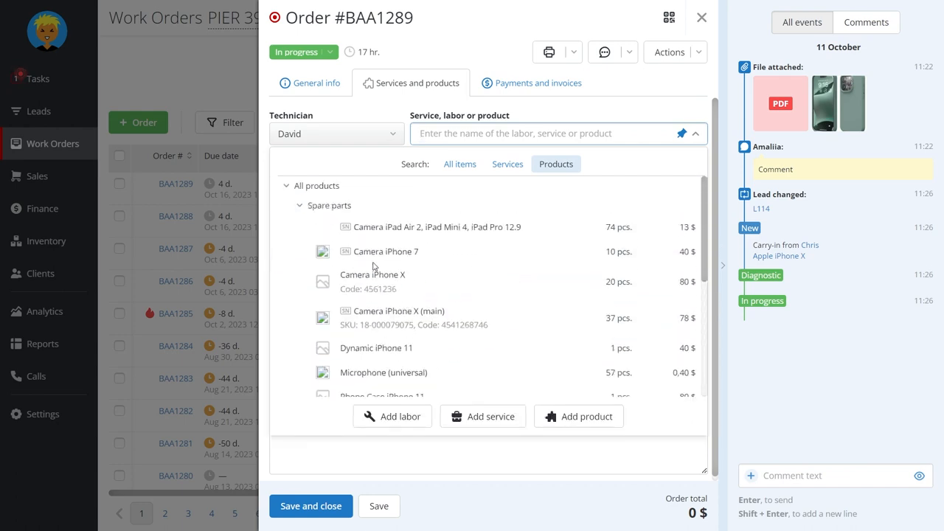
click(301, 205)
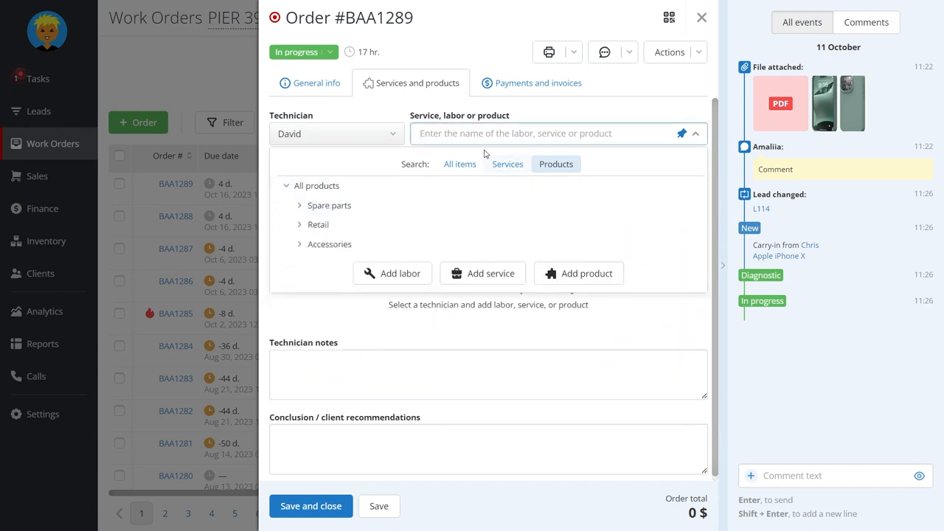
Search all items for "camera" and add the Camera repair service to the order
click(470, 163)
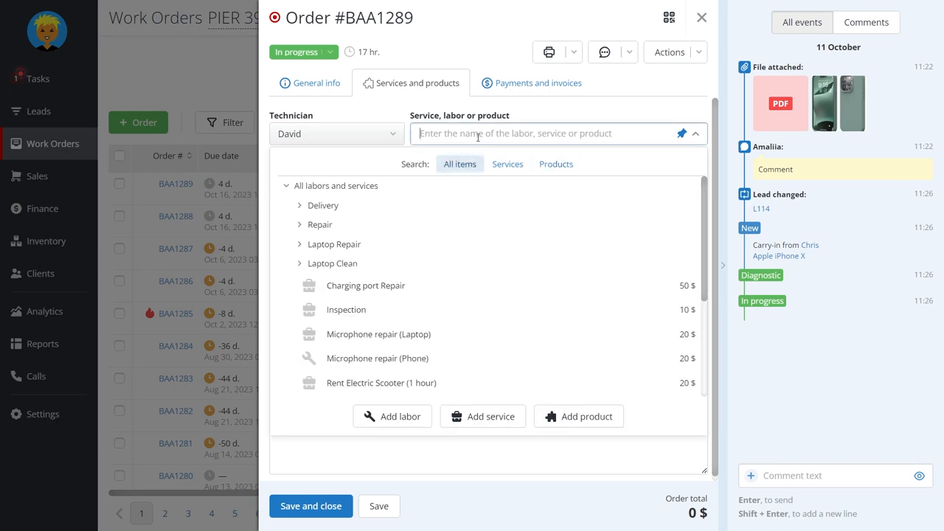
text(camera)
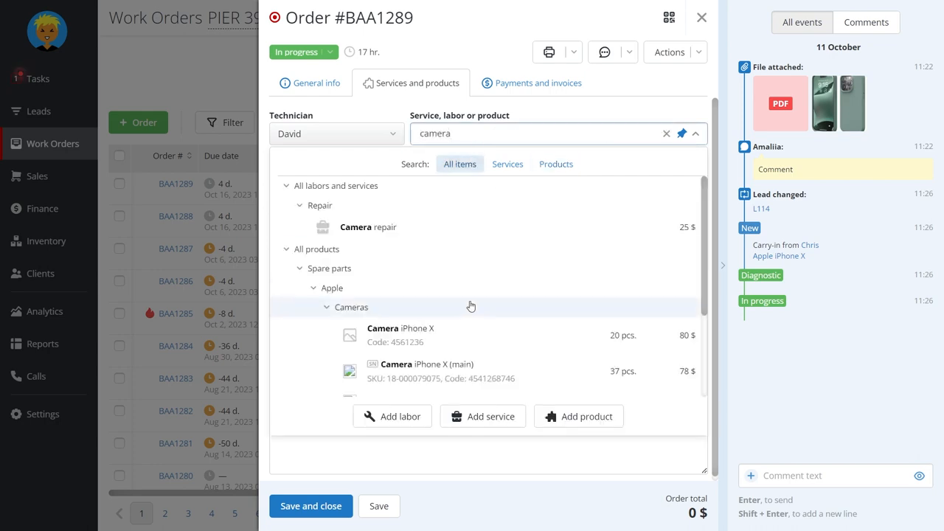
scroll(470, 306, down, 2)
scroll(469, 303, up, 2)
scroll(469, 304, down, 2)
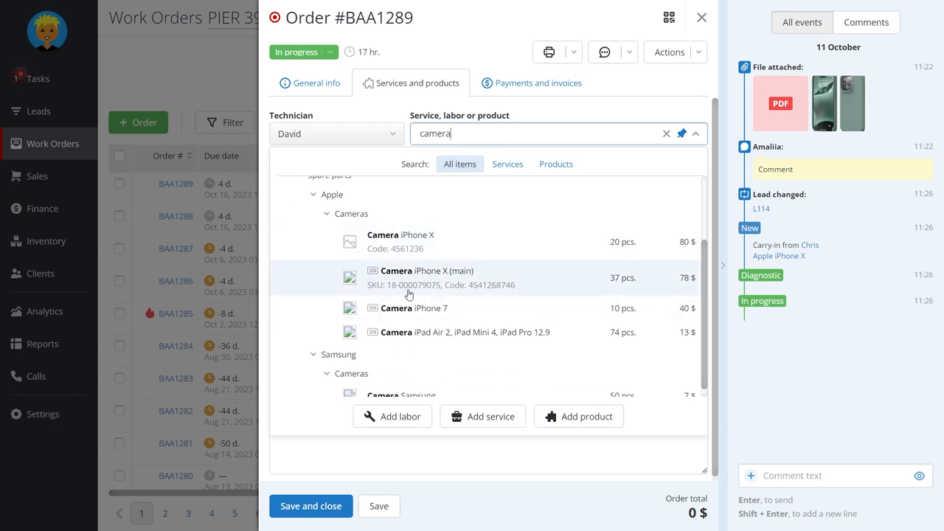
scroll(487, 294, up, 2)
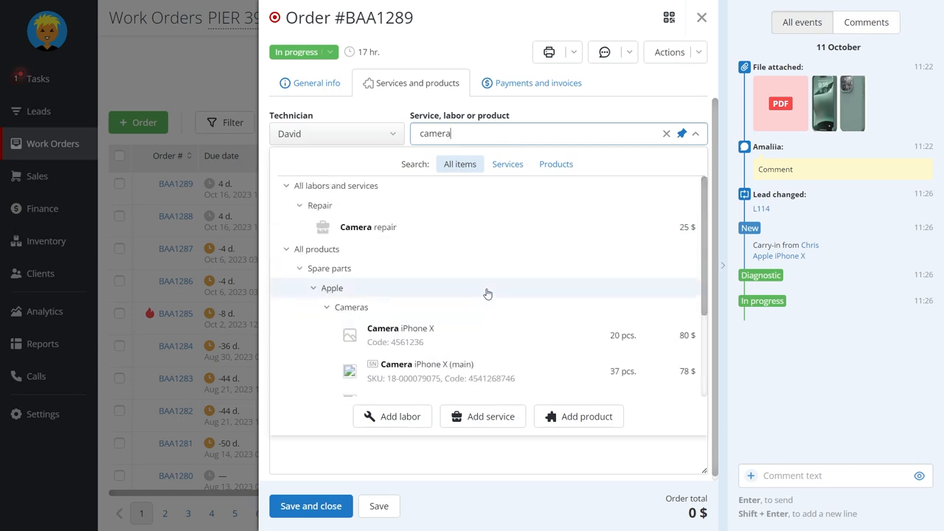
click(465, 227)
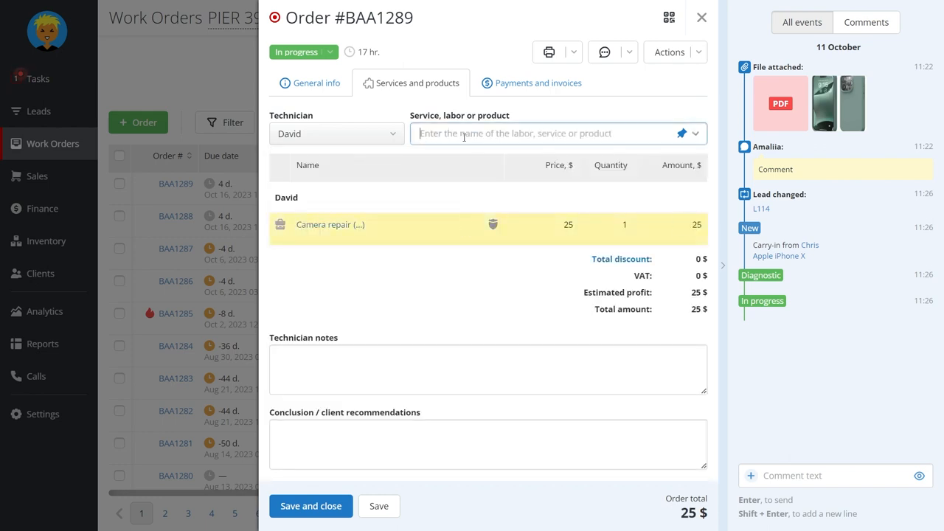
Search for "camera" and add 5 units of Camera iPhone X from bin 1A2A at the Retail price
text(camera)
scroll(459, 306, down, 1)
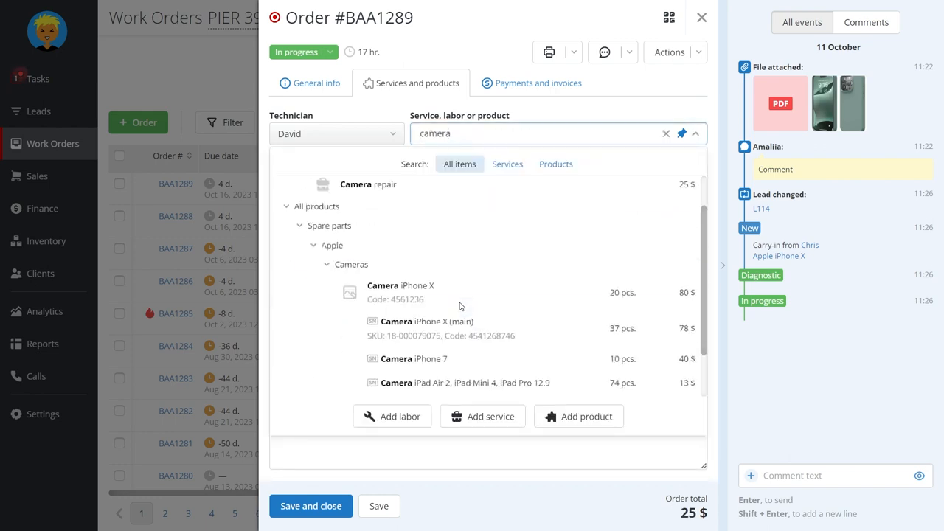
click(442, 293)
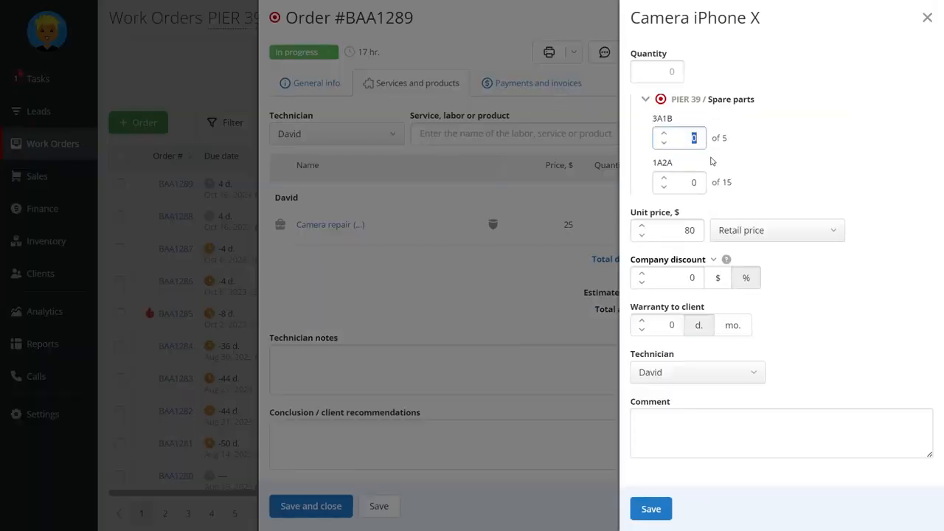
click(696, 184)
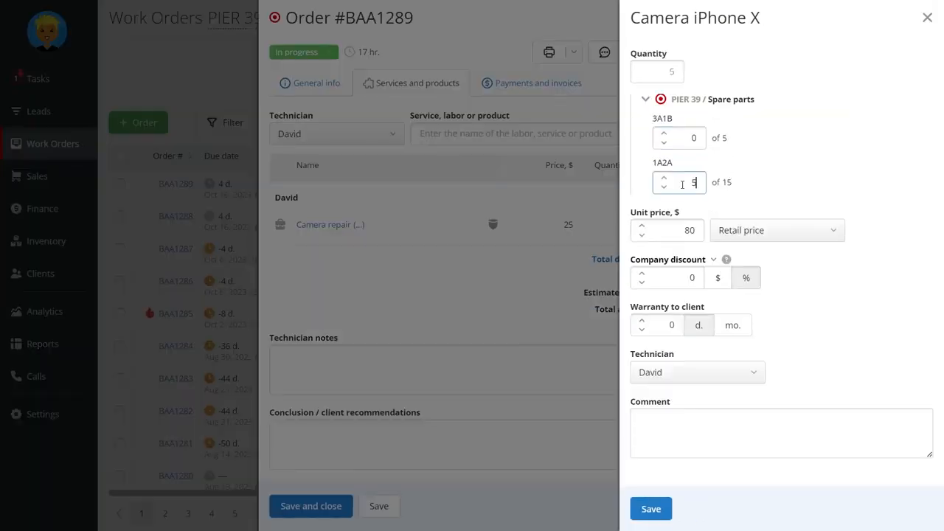
click(767, 237)
click(767, 238)
click(653, 508)
Set the Camera iPhone X quantity from bin 1A2A to 3 and save the order
mouse_move(679, 261)
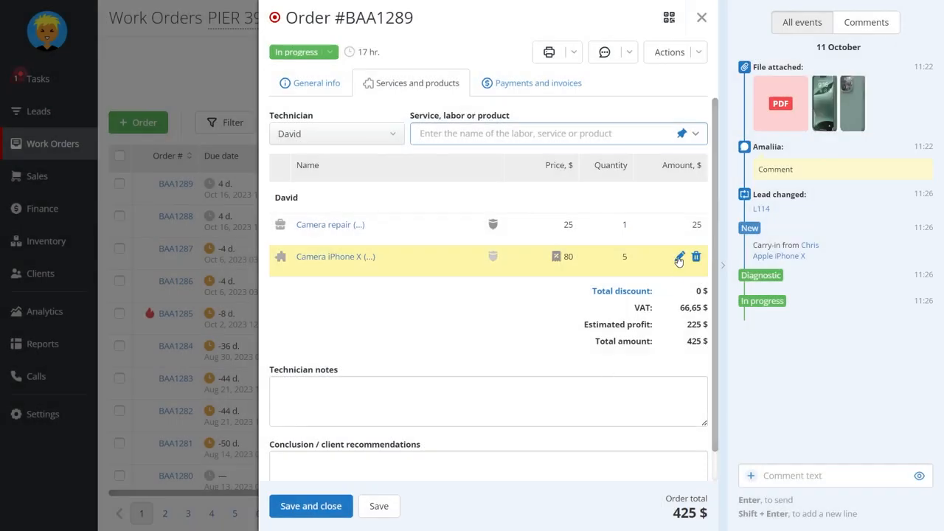
click(679, 258)
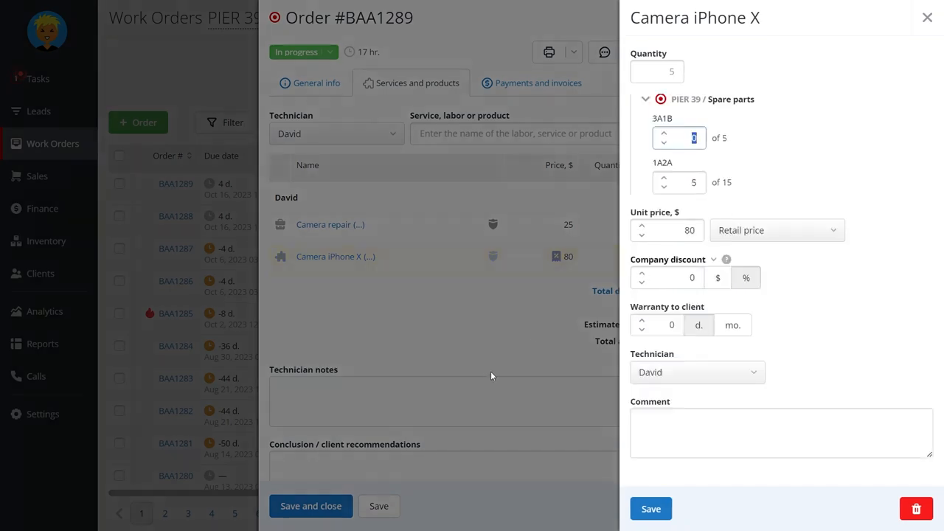
click(696, 181)
text(3)
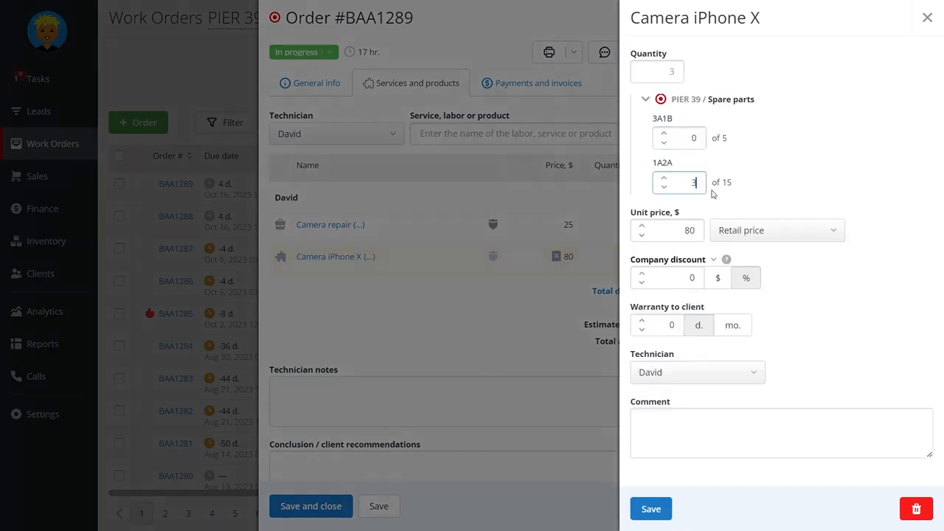
click(651, 509)
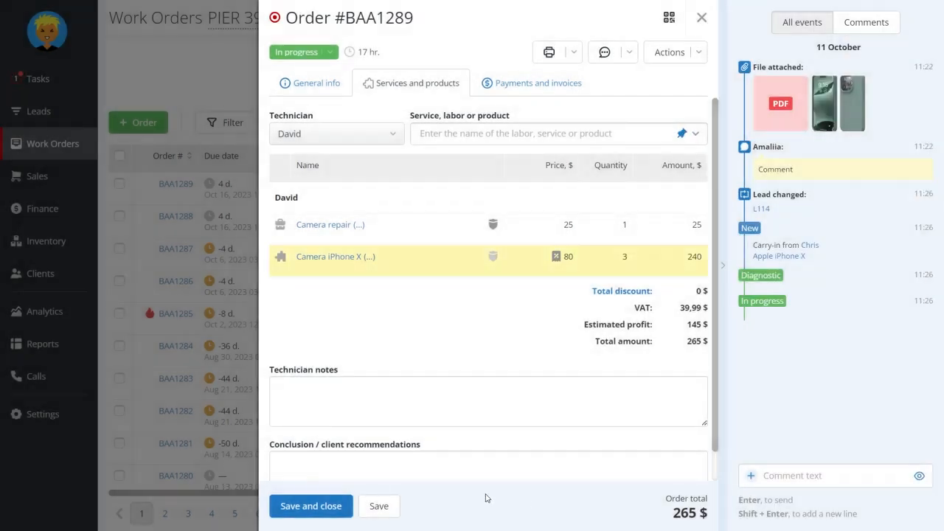
click(391, 507)
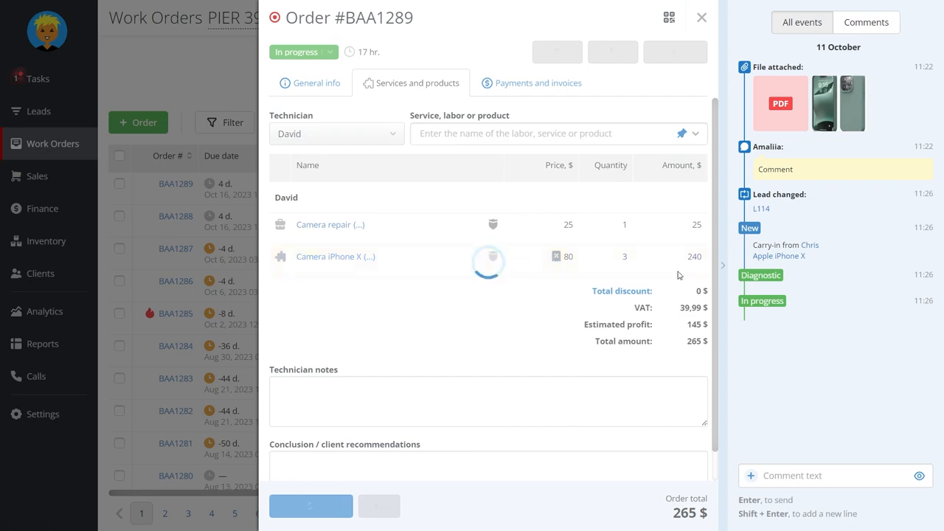
Raise the Camera iPhone X quantity to 5, taking the 2 extra units from the PIER 39 Spare parts warehouse
click(679, 256)
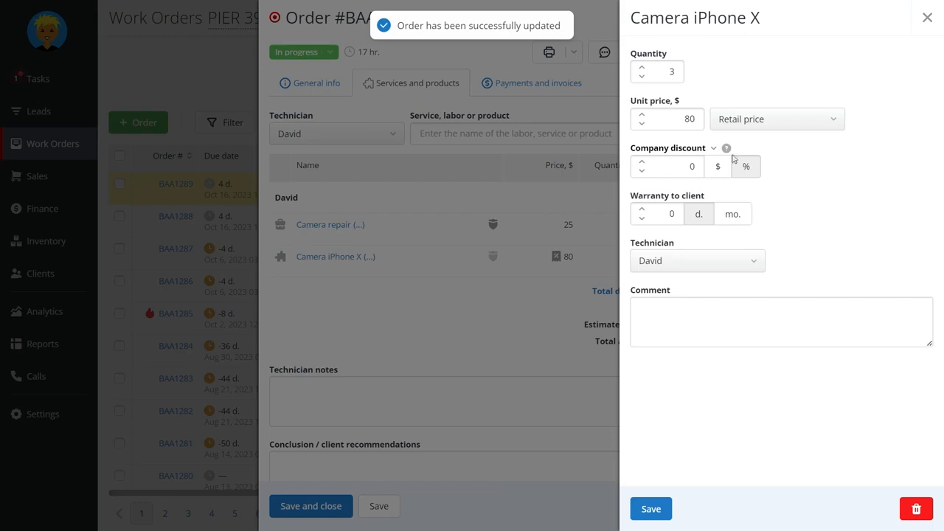
double_click(658, 75)
text(5)
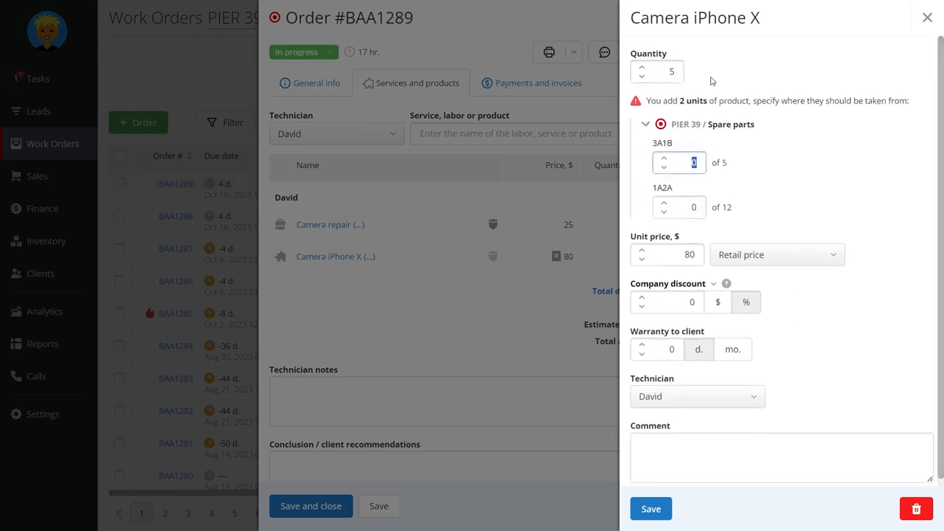
text(2)
click(651, 509)
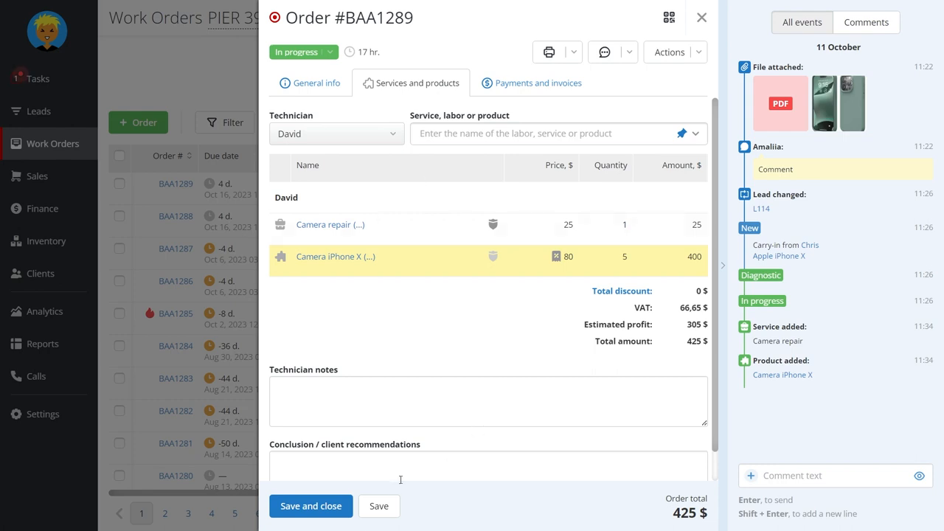
Under a different technician, add 2 units of Camera iPhone X from bin 1A2A at the Repair price and save the order
click(344, 133)
click(343, 214)
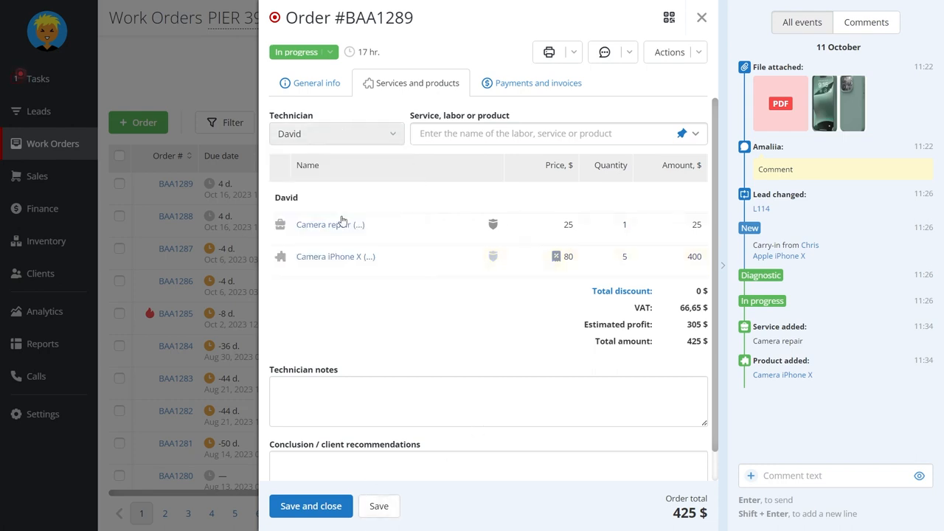
click(466, 133)
text(camera)
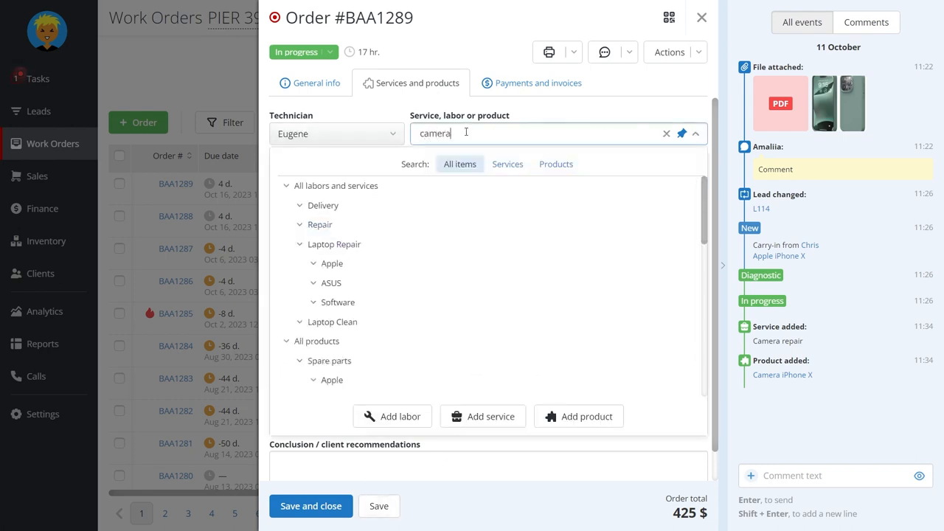
click(433, 333)
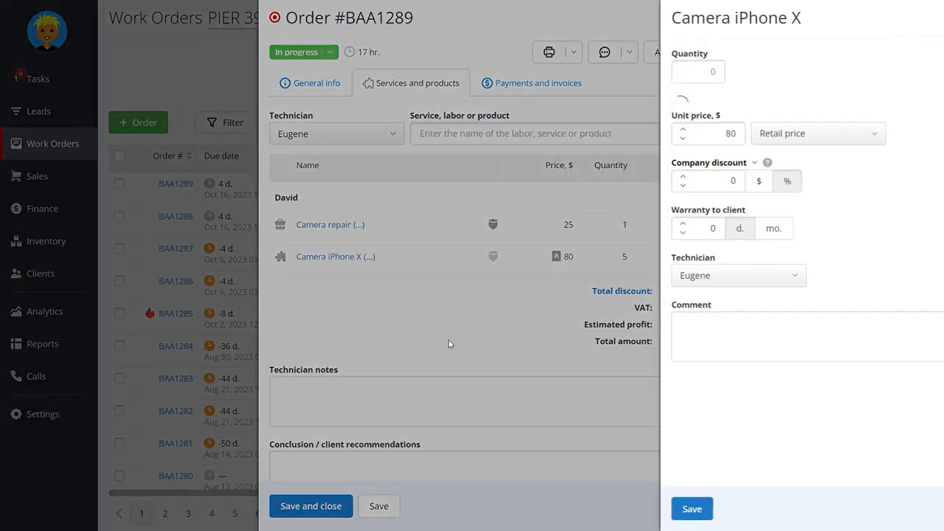
key(Tab)
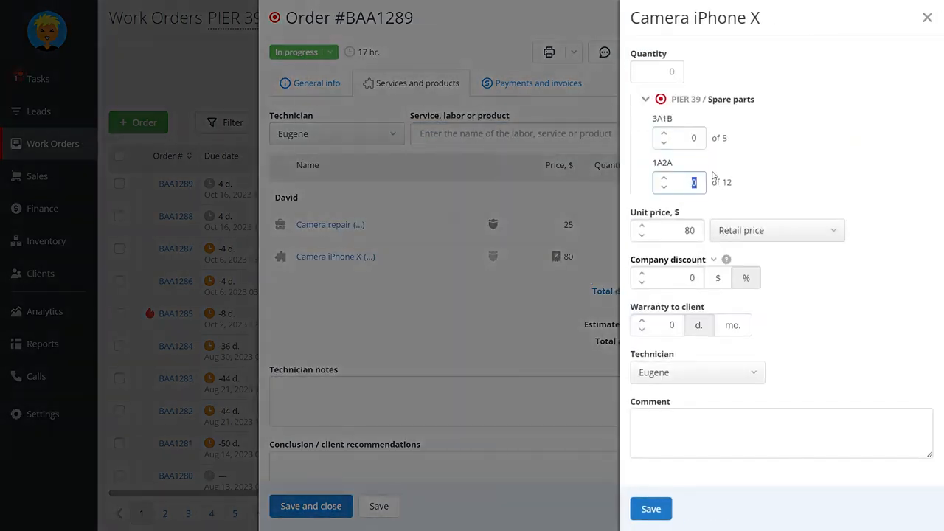
click(795, 219)
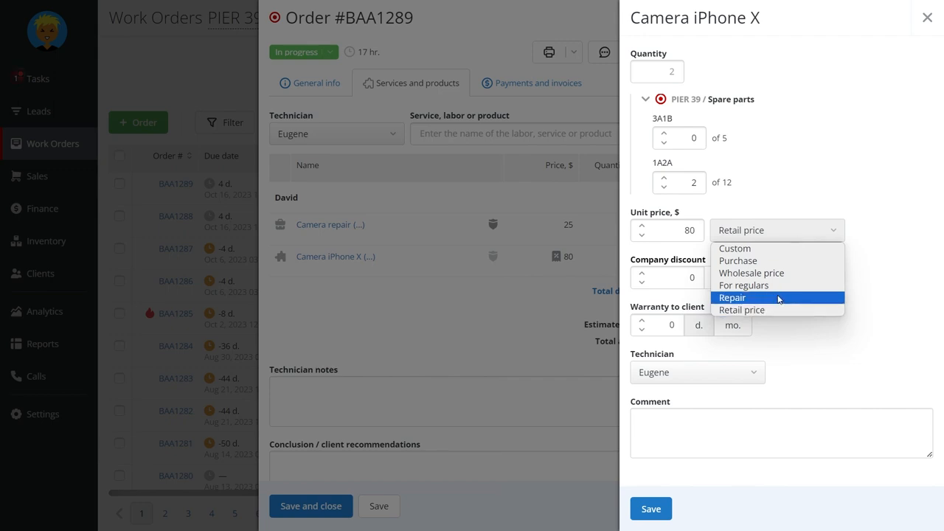
click(775, 298)
click(653, 507)
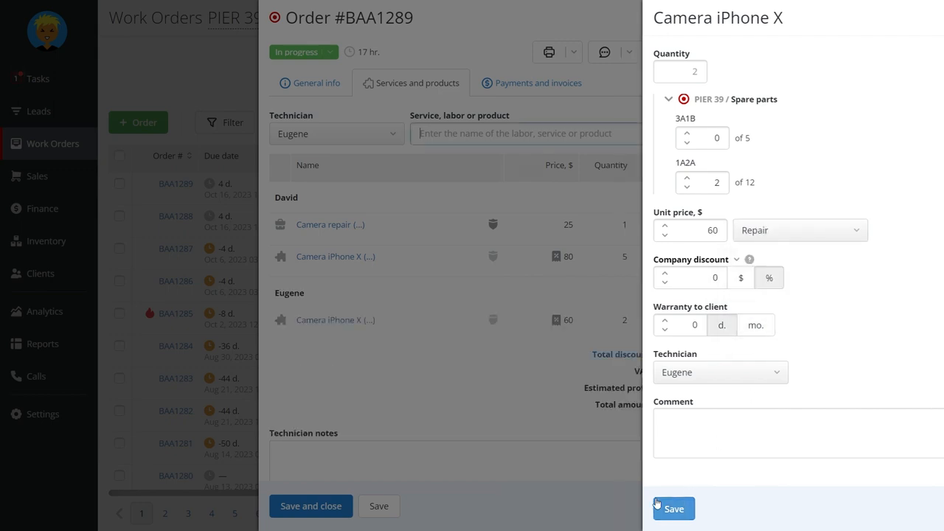
click(380, 506)
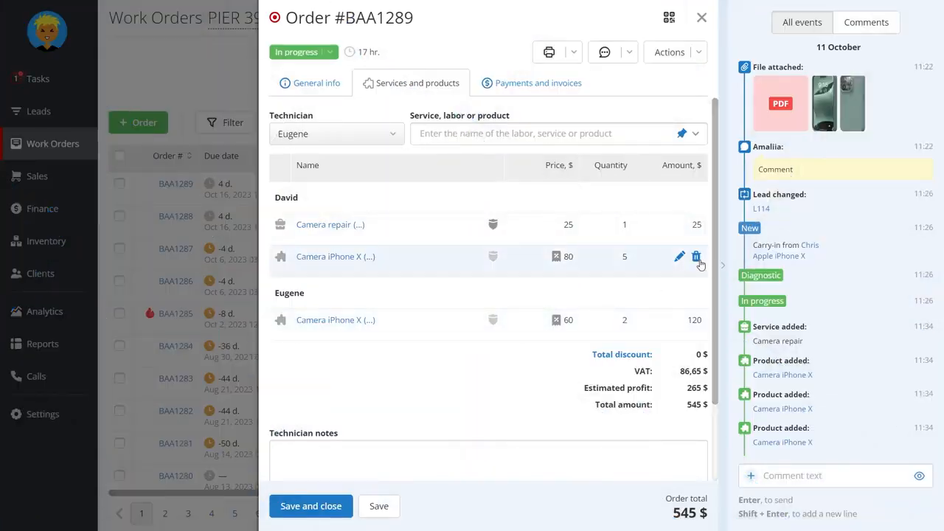
Remove the second technician's Camera iPhone X from the order, returning it to PIER 39 > Spare parts, bin 1A2A, and save
click(695, 321)
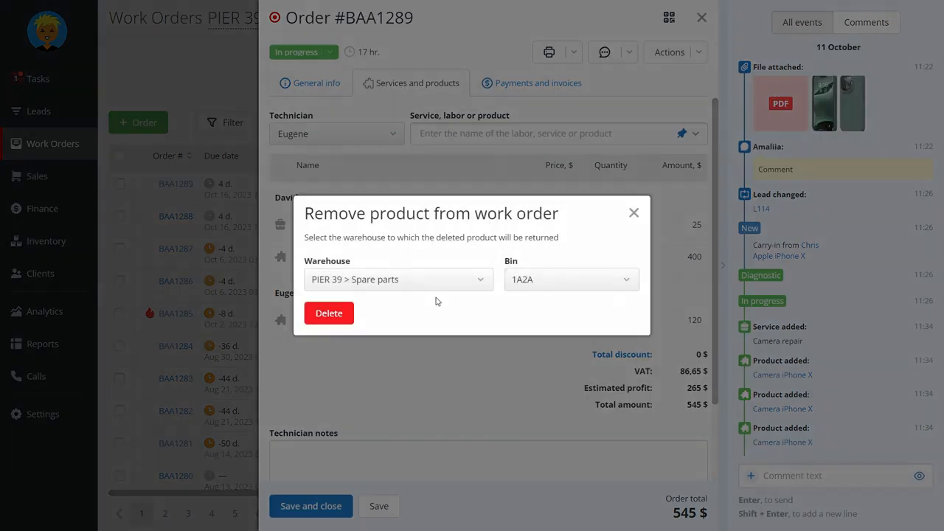
click(558, 272)
click(475, 287)
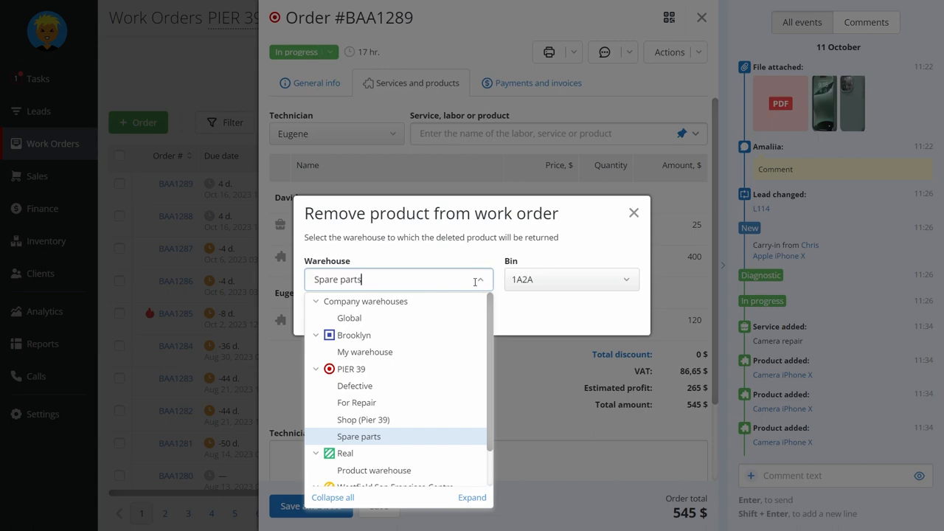
click(545, 319)
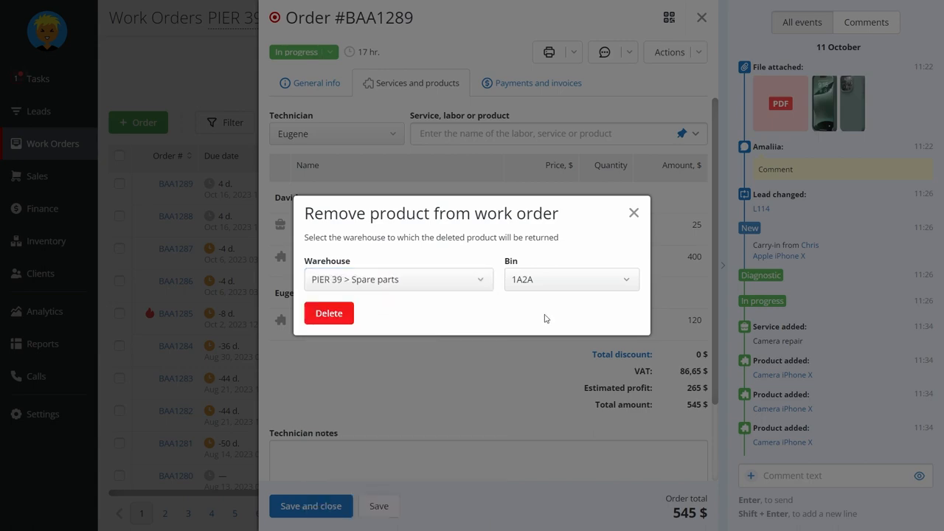
click(344, 317)
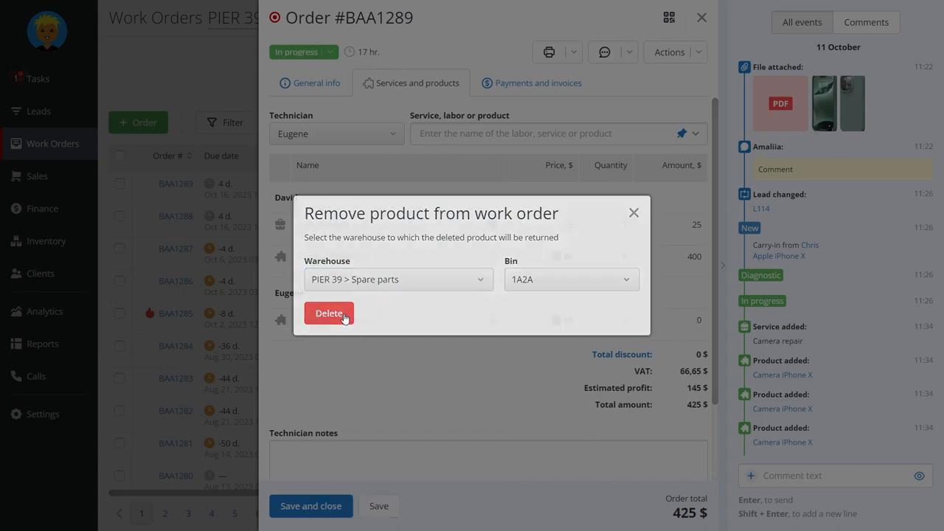
click(389, 499)
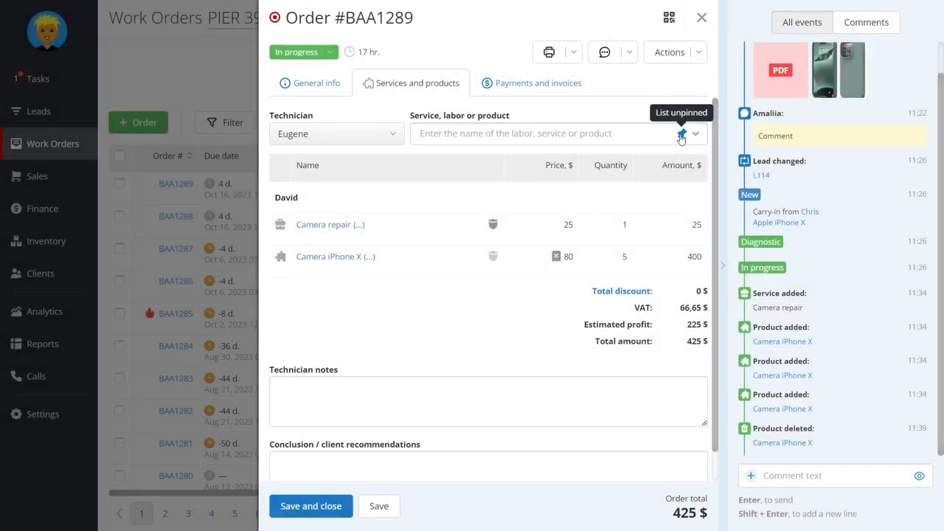
Add Microphone repair (Laptop), Diagnostic, Laptop Cleaning and Thermal paste Replacement to the order, pinning the item list to pick several in a row
click(595, 133)
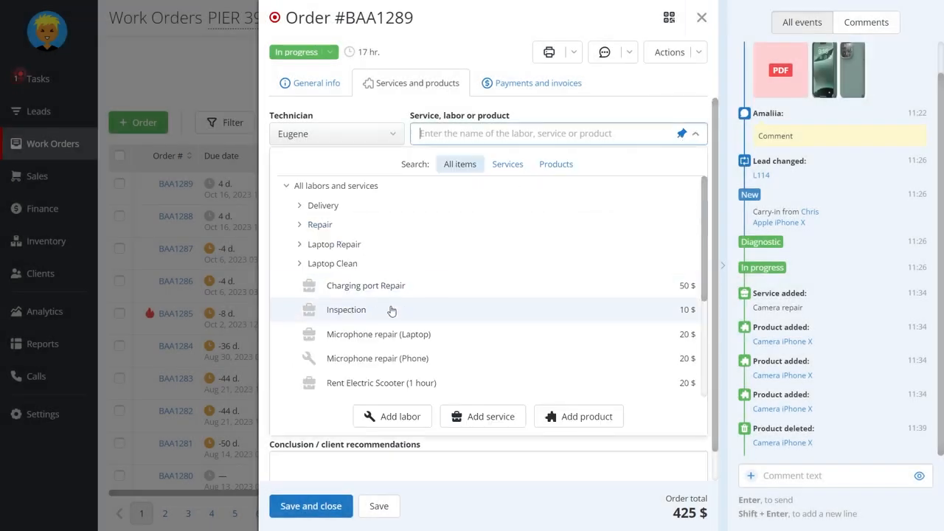
click(392, 338)
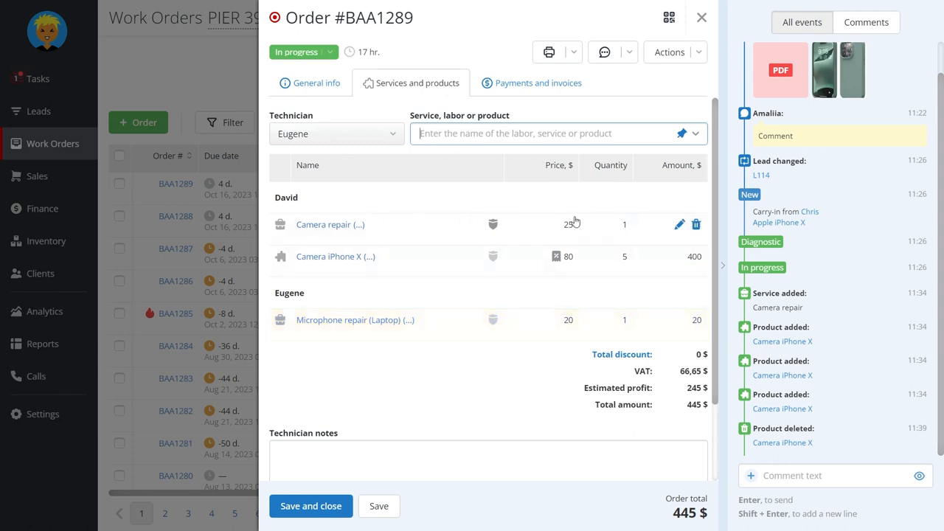
click(648, 133)
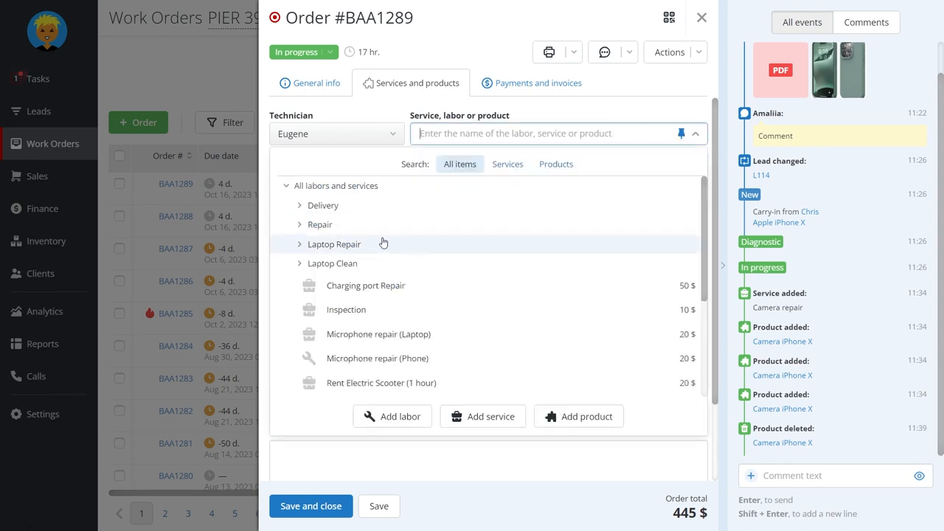
click(300, 248)
click(300, 247)
click(300, 263)
click(352, 289)
click(371, 316)
click(389, 336)
click(457, 458)
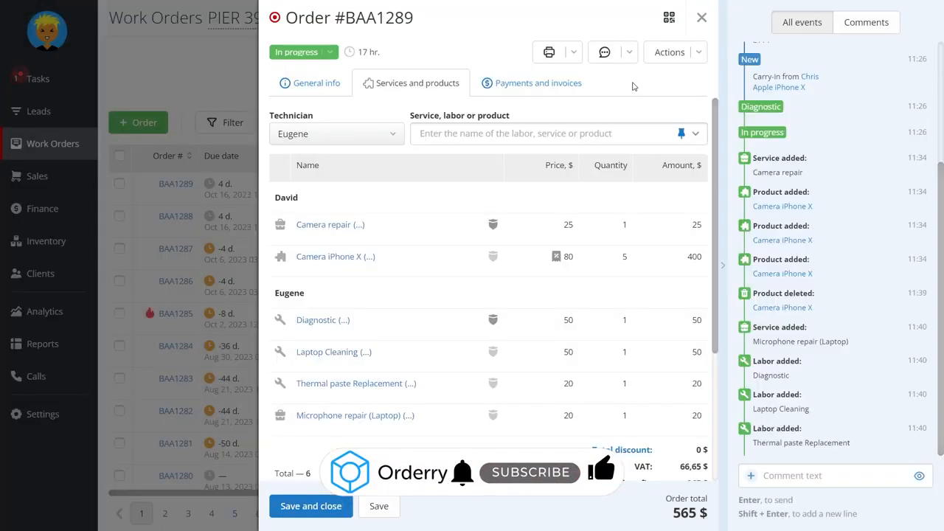
Create a new invoice from the work order's payments and invoices, keeping all its services, labors and products
click(553, 87)
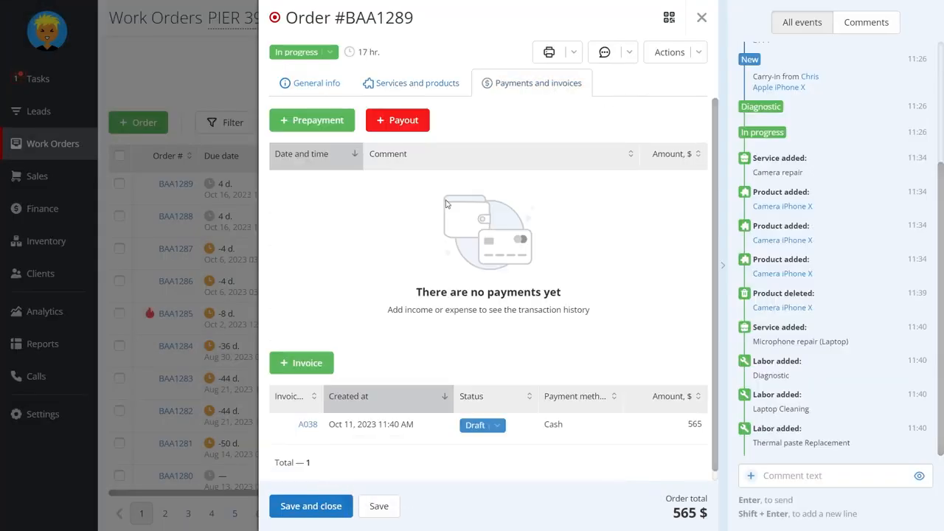
scroll(446, 203, down, 1)
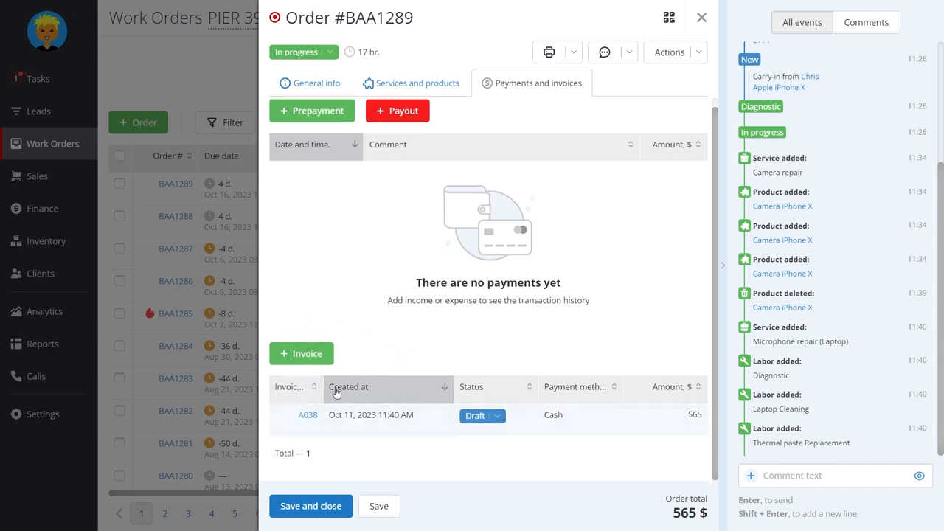
click(324, 356)
scroll(666, 298, down, 3)
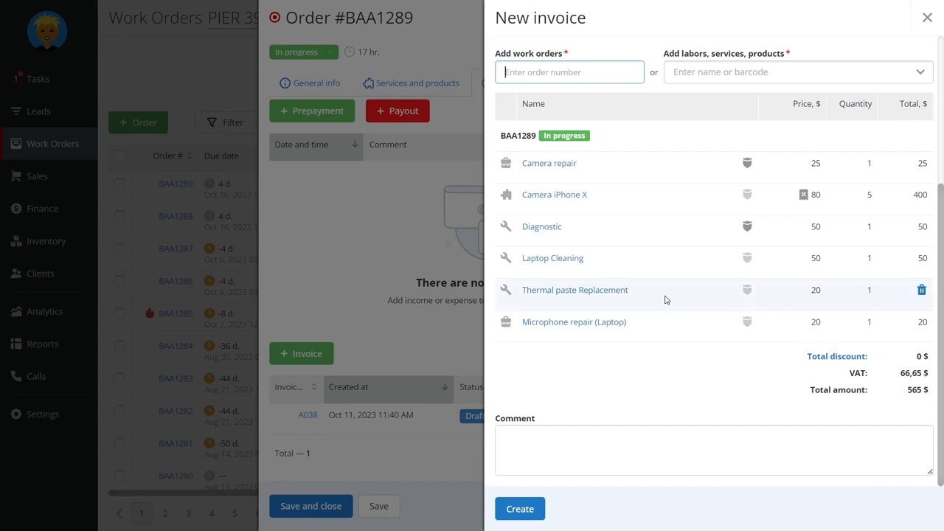
click(511, 508)
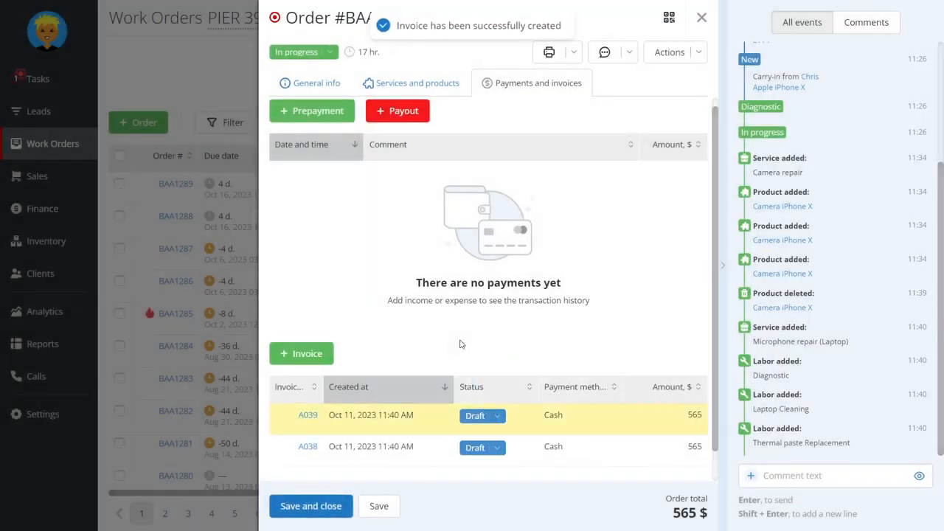
Change the newest invoice's status to Set and open that invoice
scroll(474, 396, down, 1)
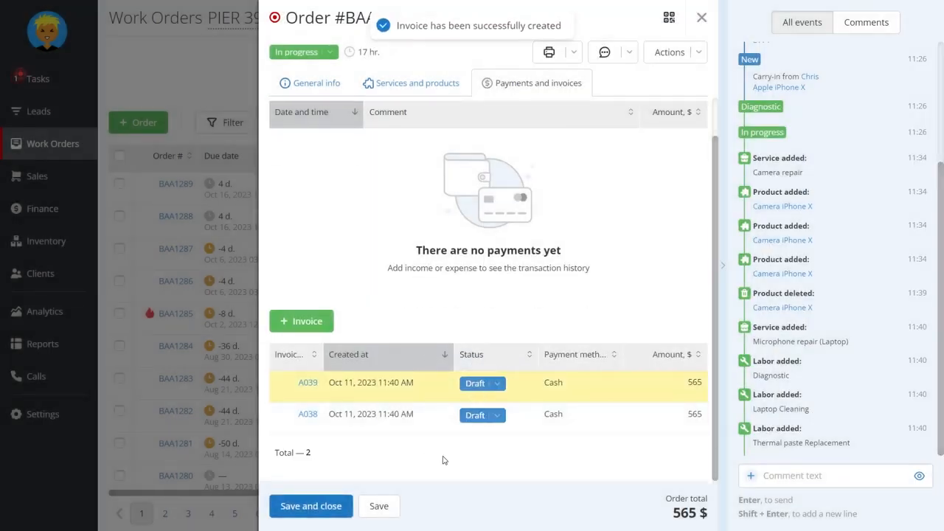
click(497, 384)
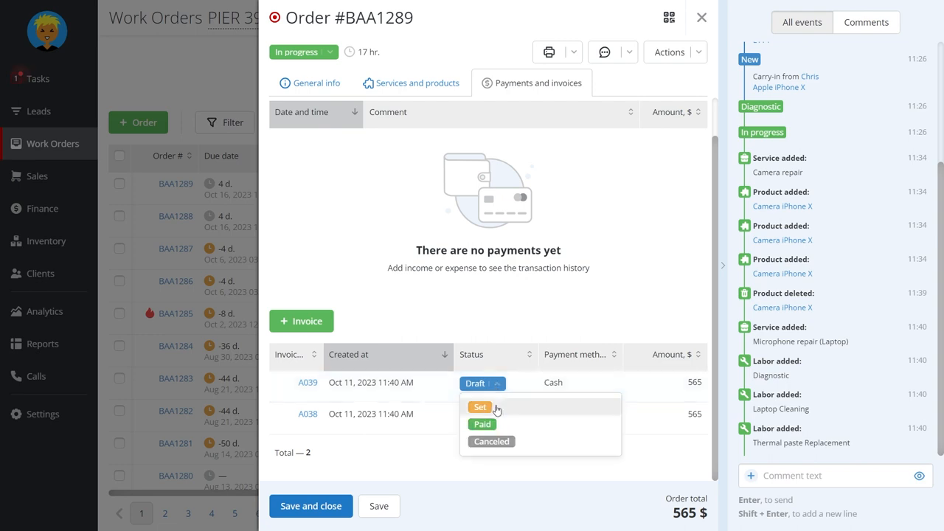
click(497, 410)
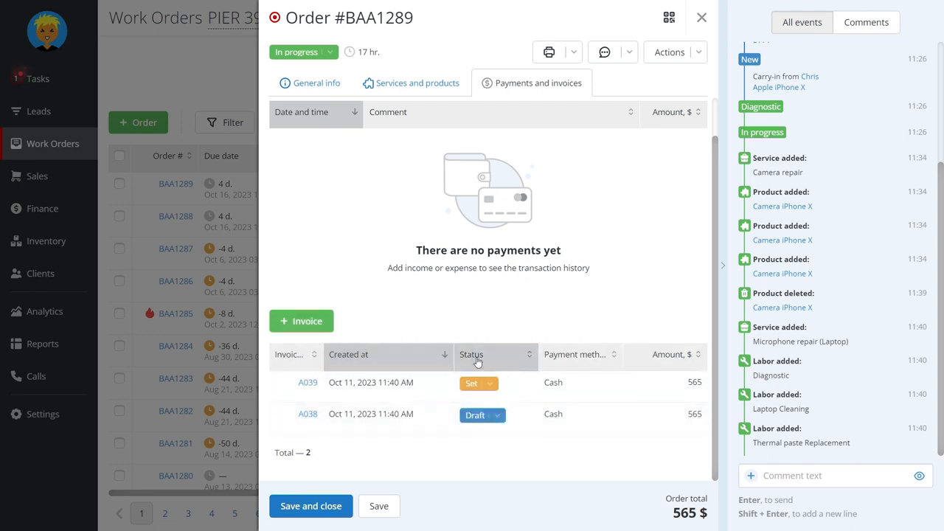
click(308, 382)
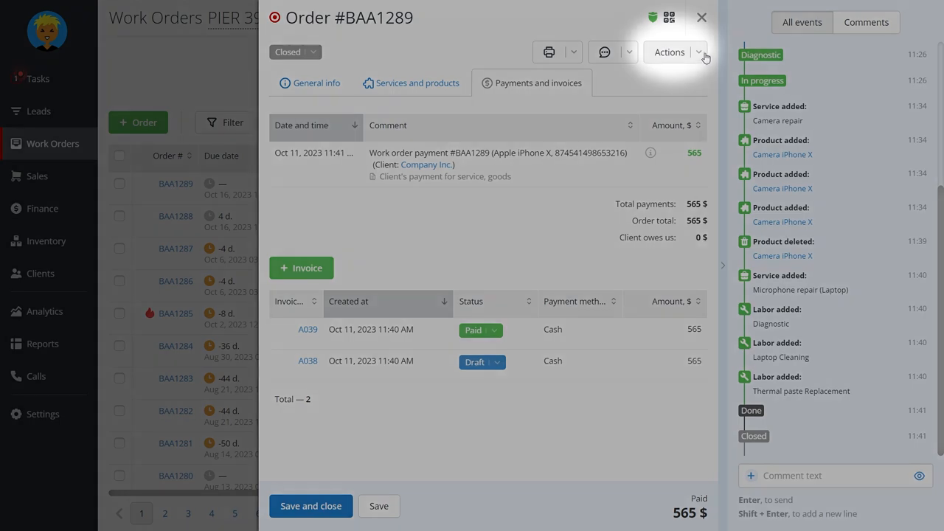
View the refund form for the closed work order and close it without creating a refund
click(701, 55)
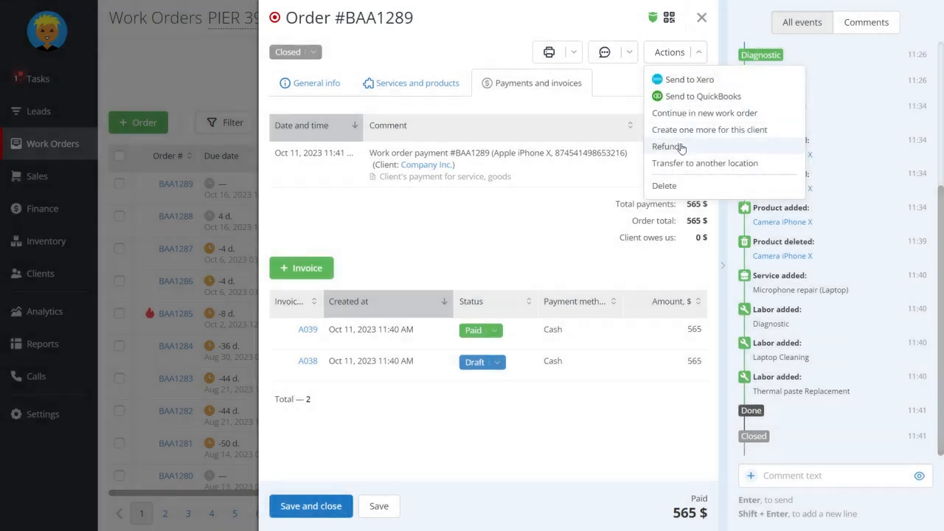
click(666, 146)
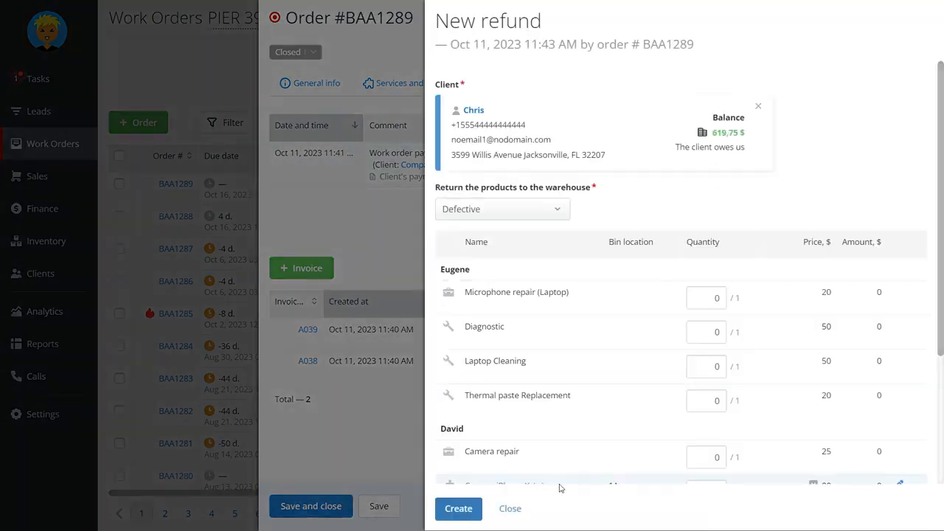
click(510, 508)
Continue the closed order in a new work order to view the work order types, discard it, and check the original order's warranty
click(691, 51)
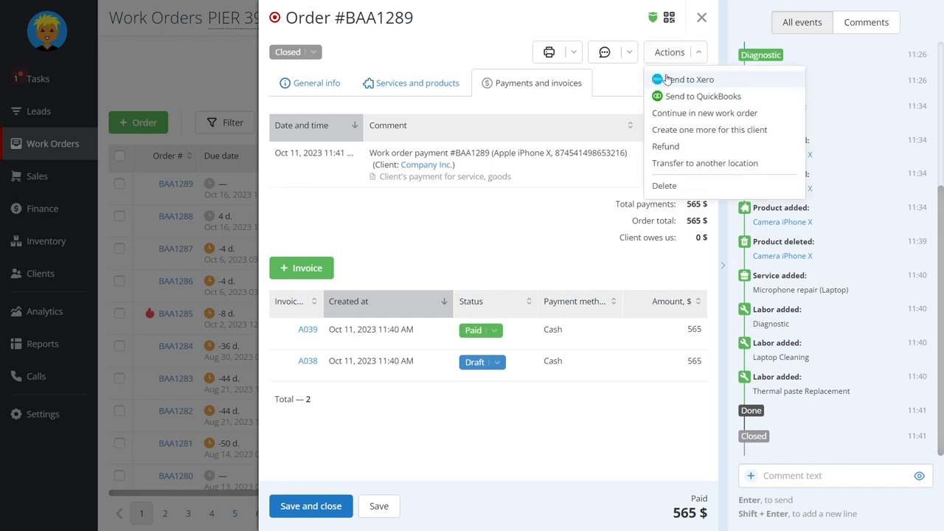
click(687, 114)
click(478, 99)
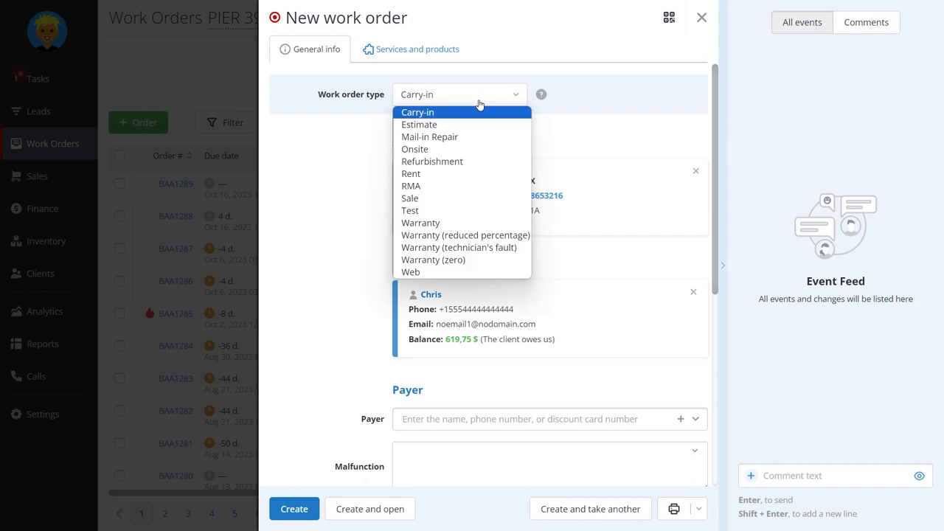
click(702, 19)
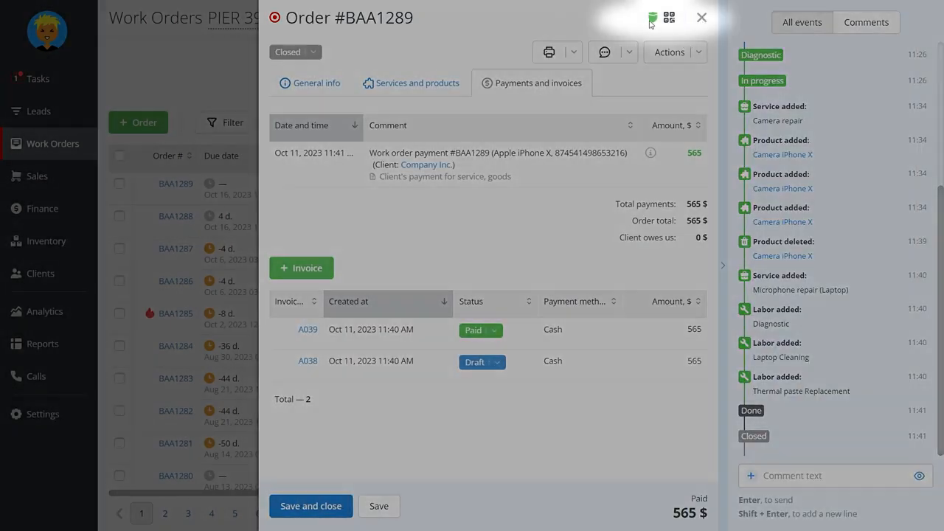
mouse_move(654, 20)
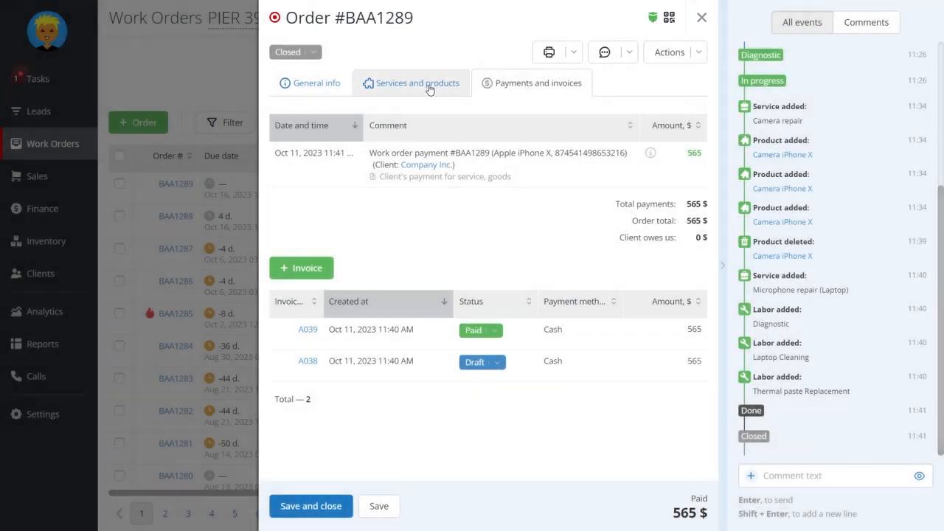
In the work order's services and products, search the products for "iphone" and set the chosen product's price to 300
click(430, 87)
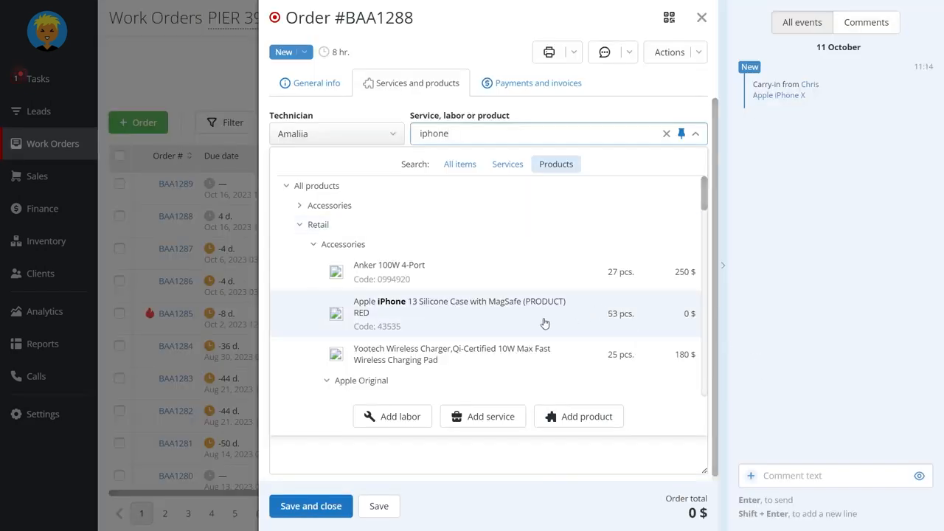
click(516, 217)
double_click(681, 221)
text(300)
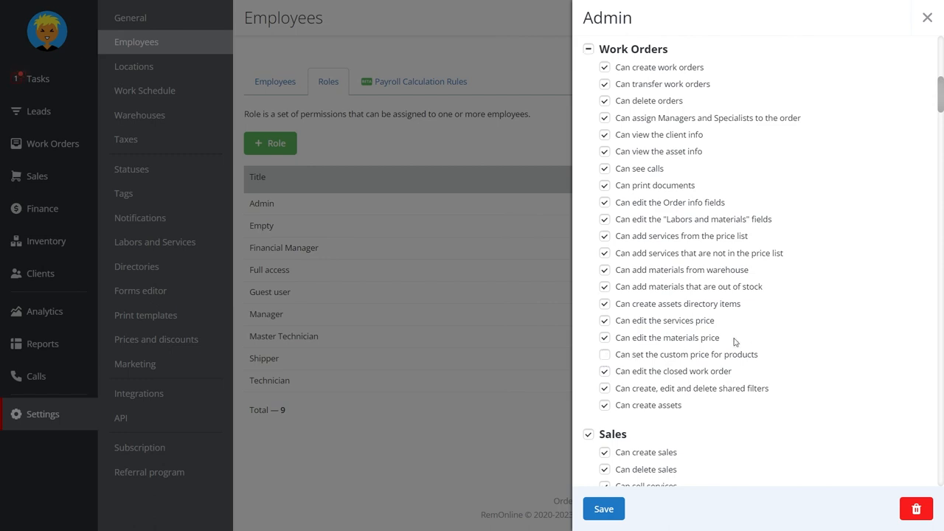
Examine the Admin role's Work Orders permission "Can edit the materials price" in the employee settings
drag(734, 341, 624, 340)
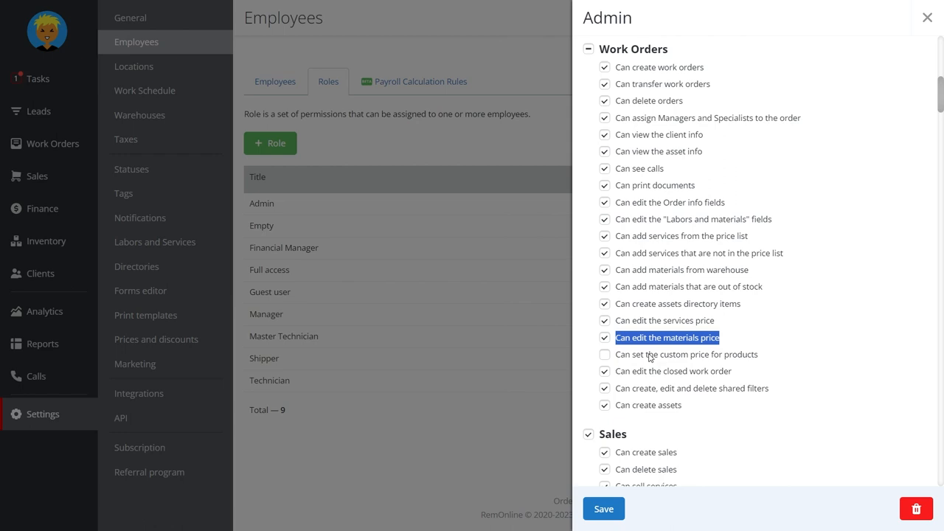
click(751, 336)
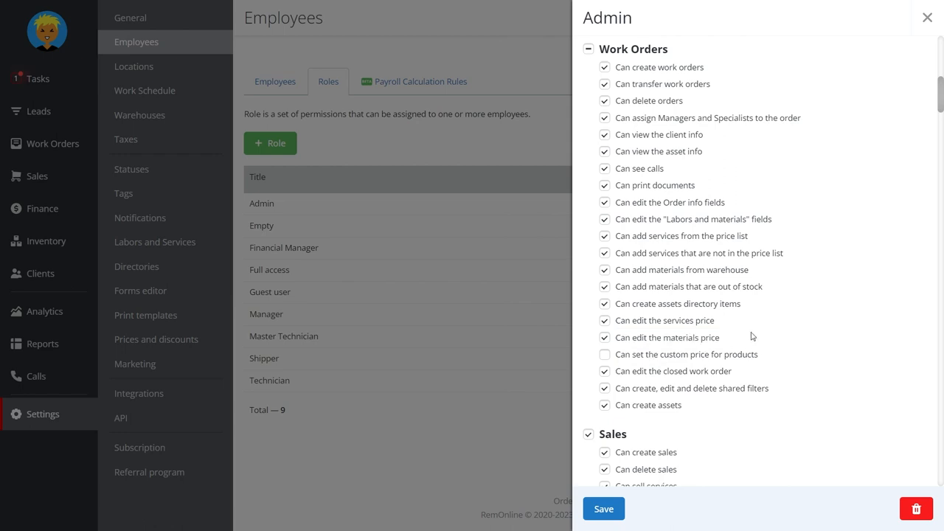